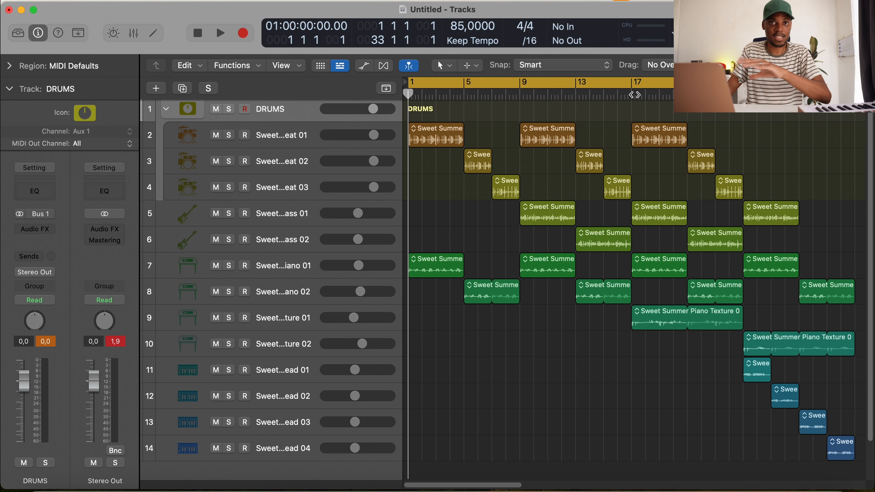
- Play the arrangement from bar 17 with cycle mode turned off
click(634, 95)
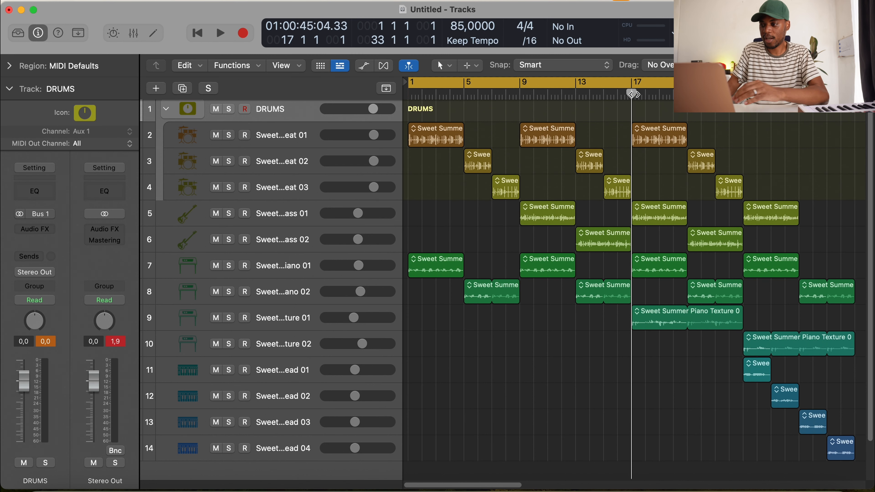
key(c)
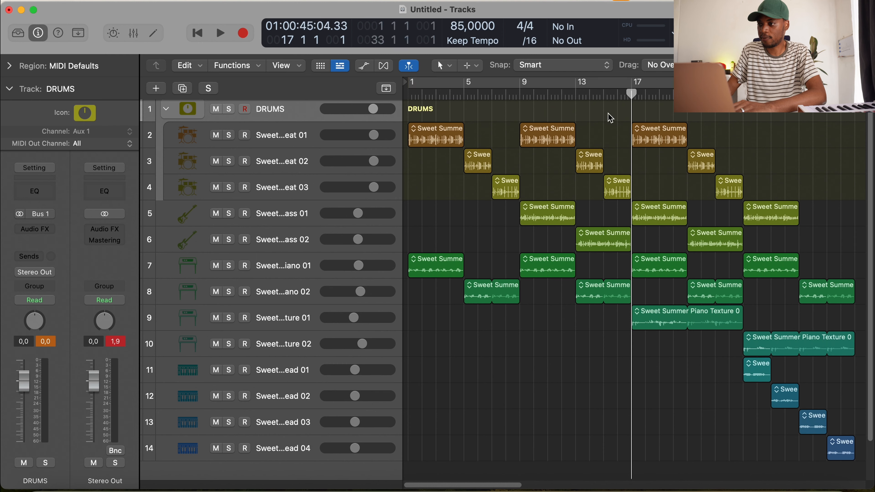
key(space)
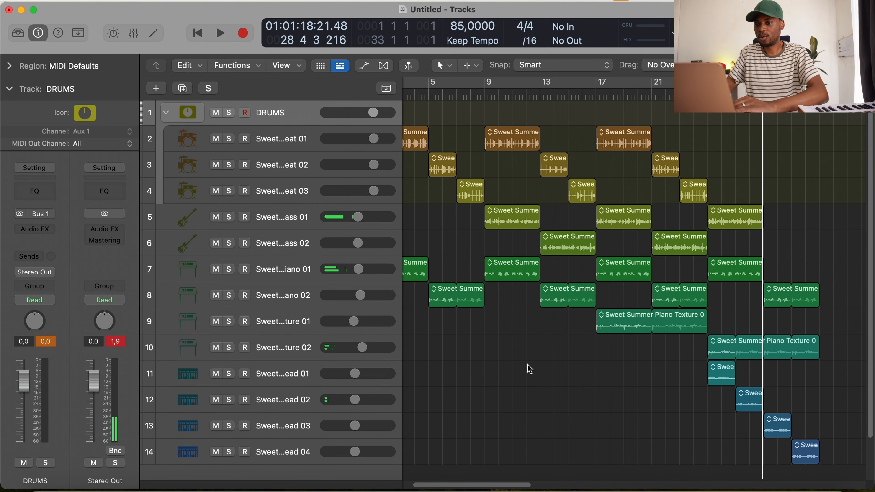
scroll(528, 365, left, 2)
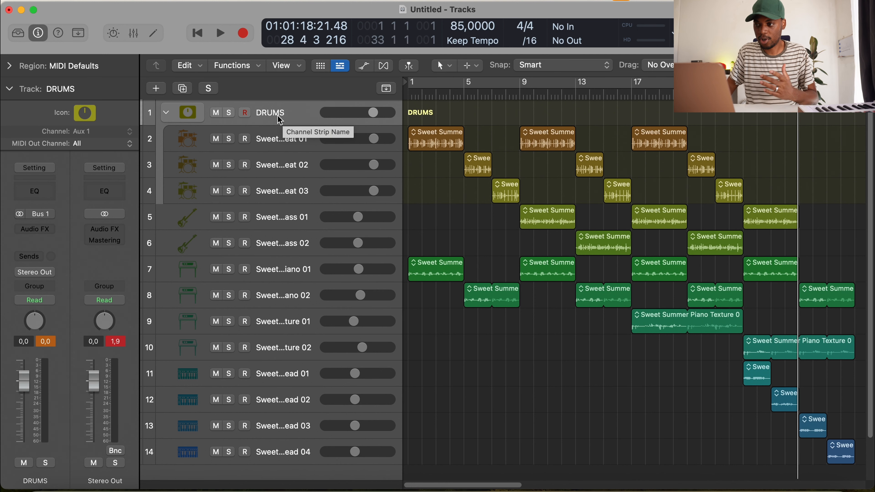
- Collapse the DRUMS track stack, add the Beat Breaker plug-in to its channel strip, and close the plug-in window
click(166, 116)
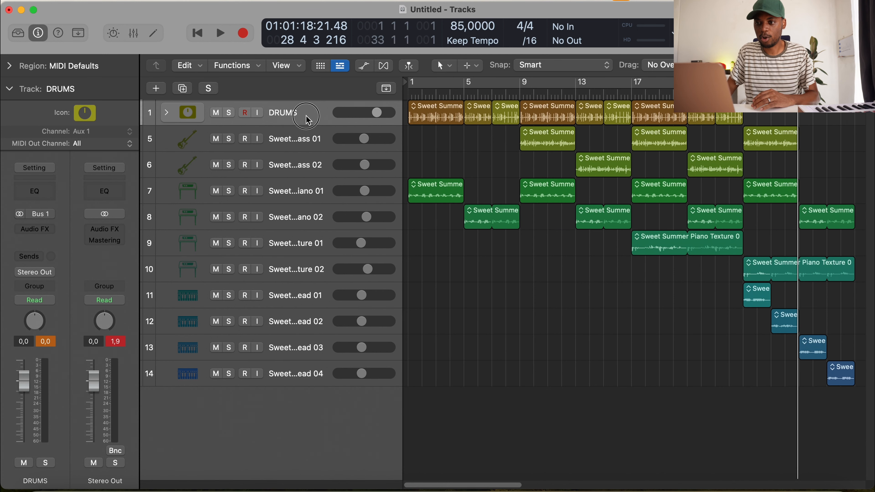
click(303, 121)
click(43, 230)
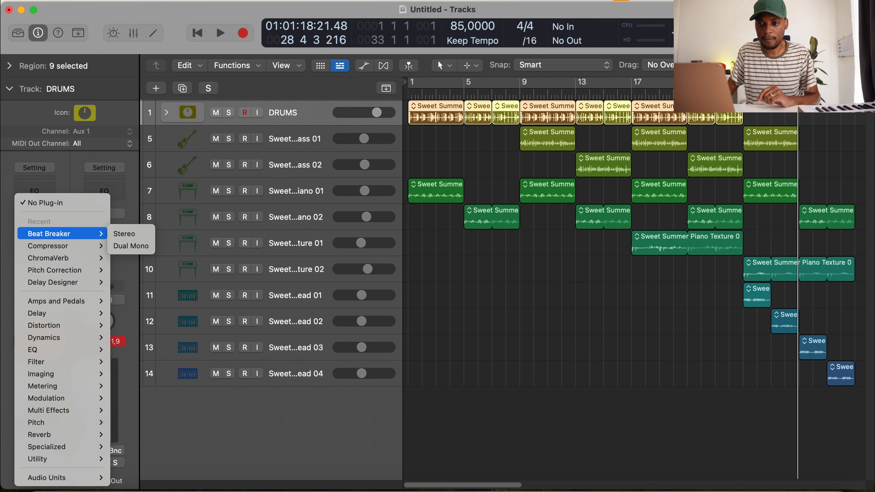
click(65, 235)
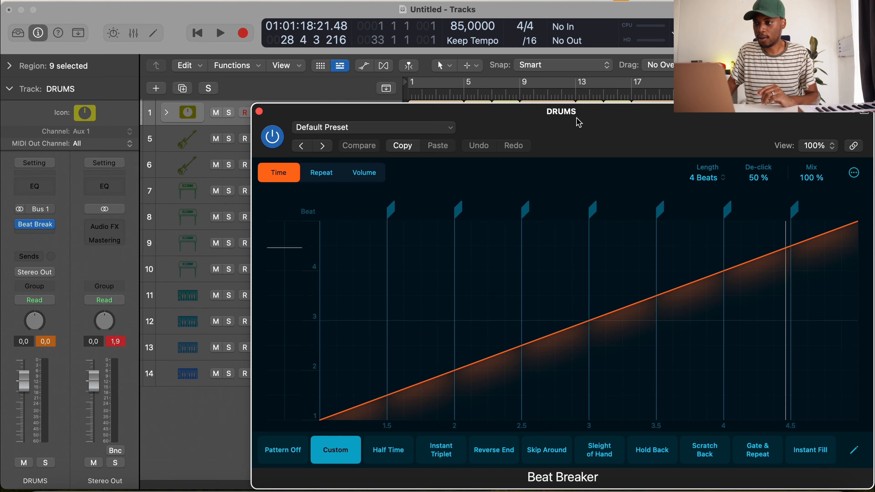
drag(606, 114, 526, 99)
click(179, 97)
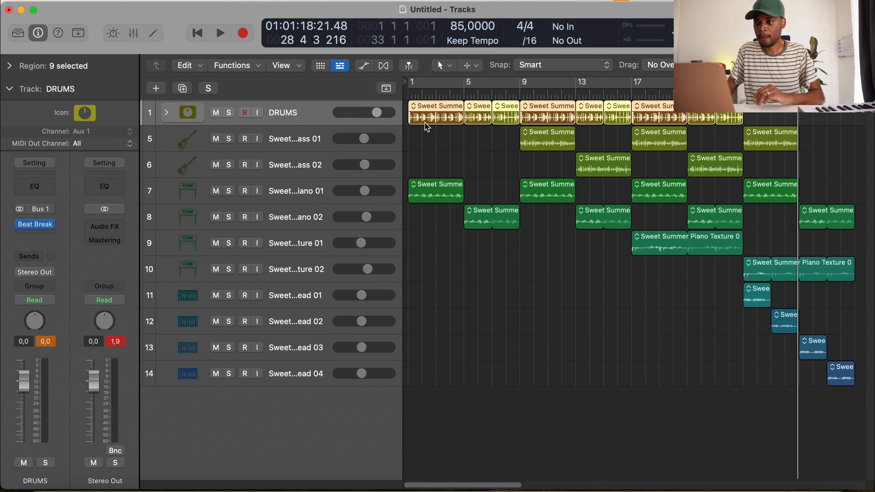
- Play the soloed DRUMS stack from bar 1 with cycle mode on, then stop playback
key(Return)
key(space)
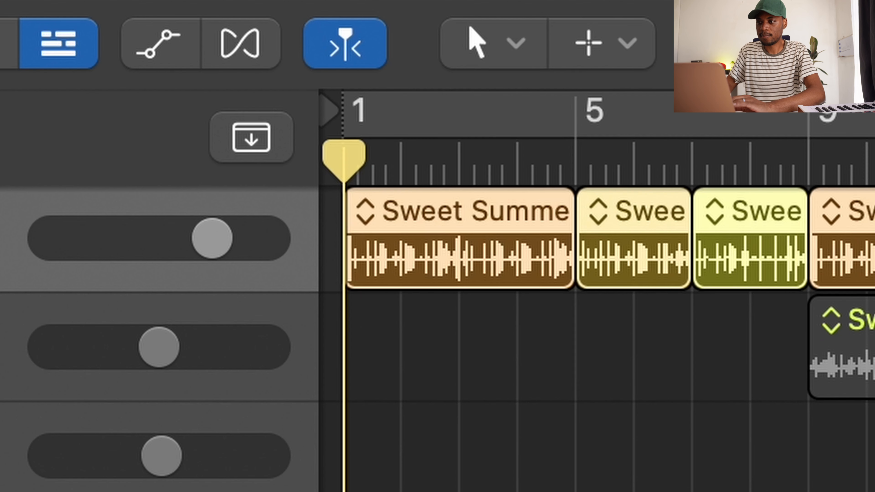
click(508, 121)
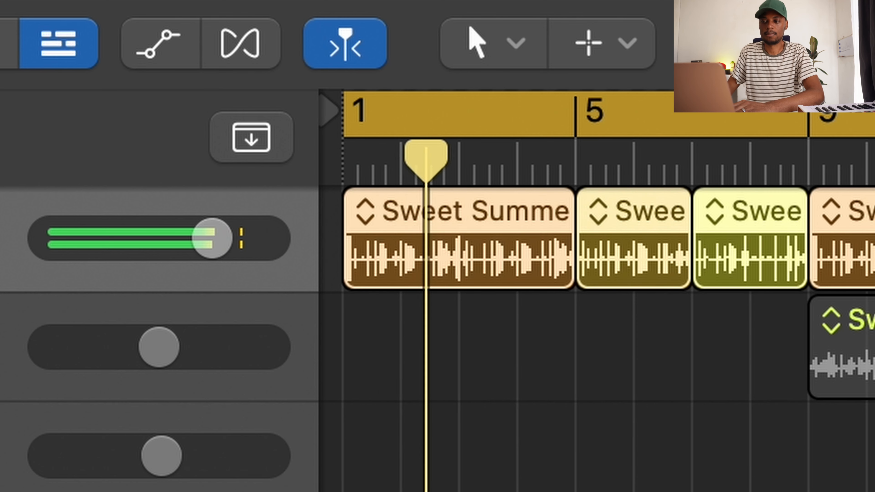
key(space)
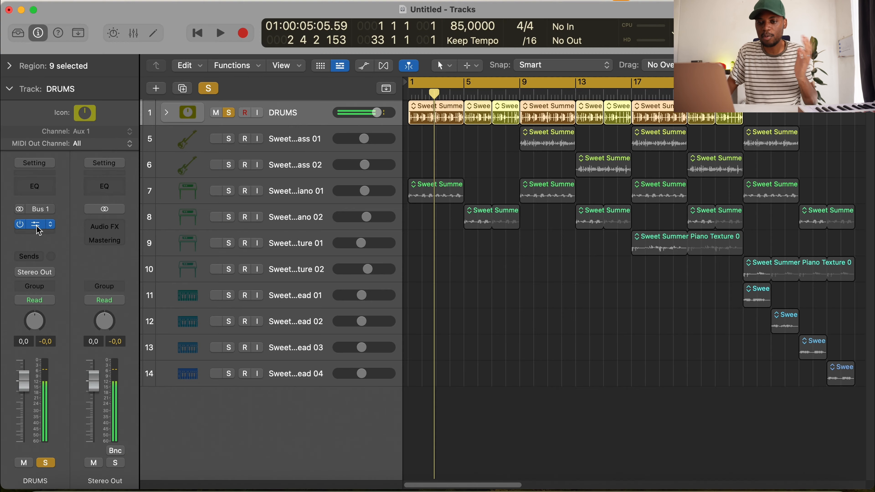
- Reopen the Beat Breaker editor on the DRUMS channel and examine its Repeat and Volume modes
click(34, 224)
drag(438, 107, 437, 69)
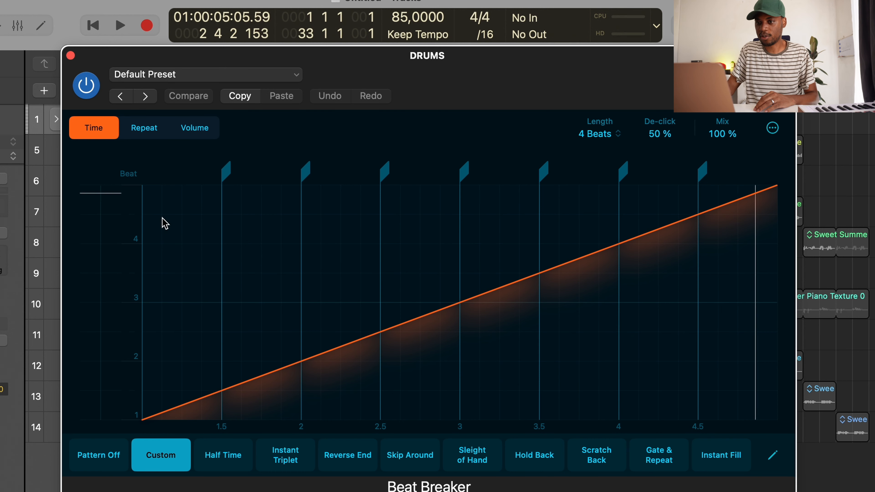
click(148, 131)
click(194, 130)
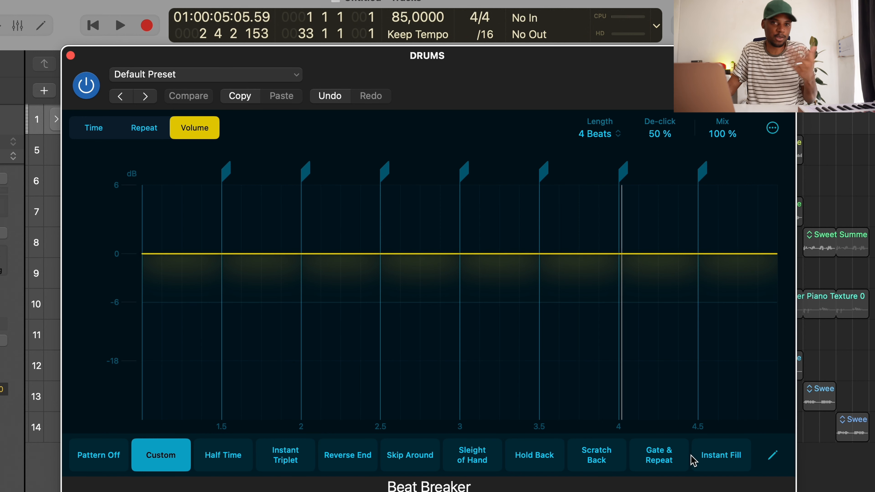
- Load the Make A Fill preset from the Repeat category and compare the drums with Beat Breaker bypassed and enabled
click(196, 71)
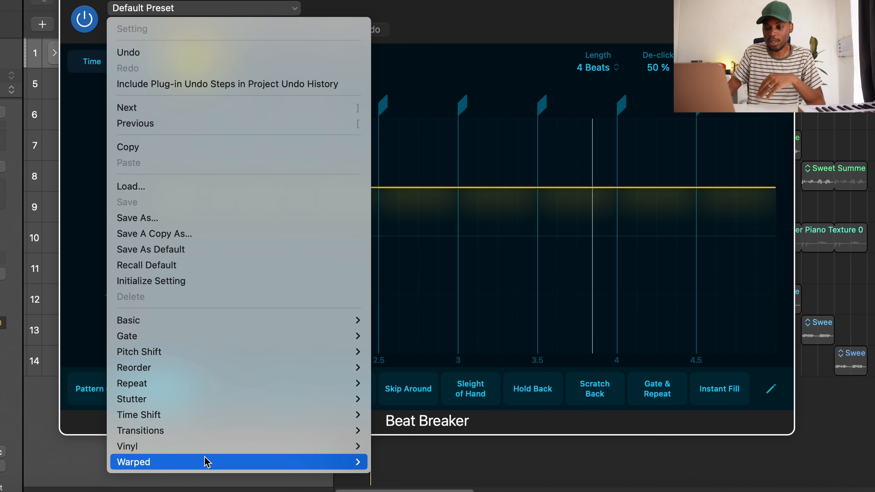
mouse_move(212, 387)
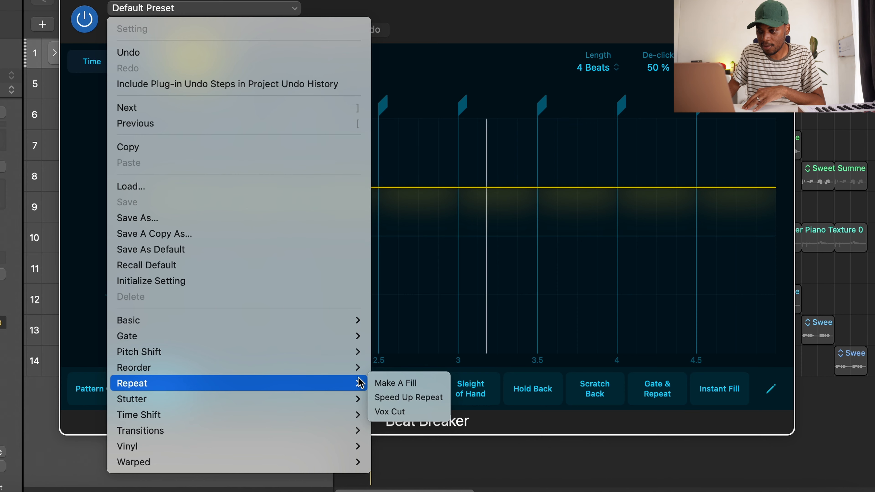
click(387, 383)
click(84, 20)
drag(347, 0, 340, 28)
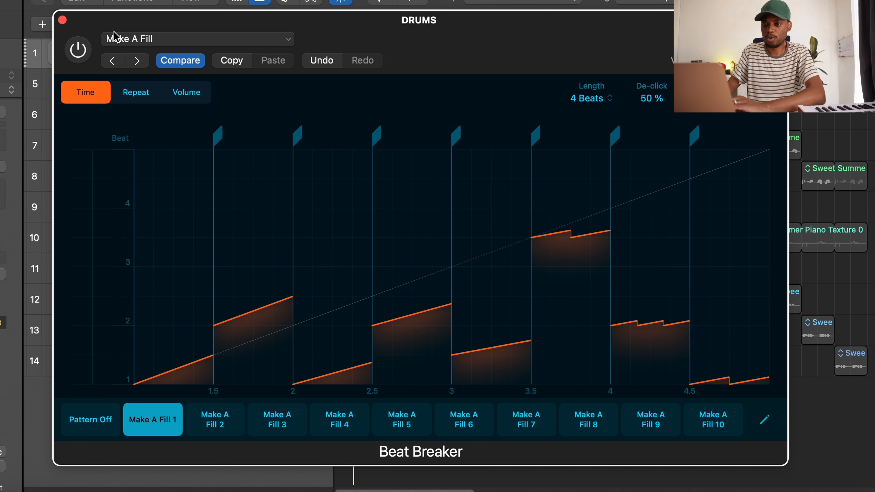
click(76, 53)
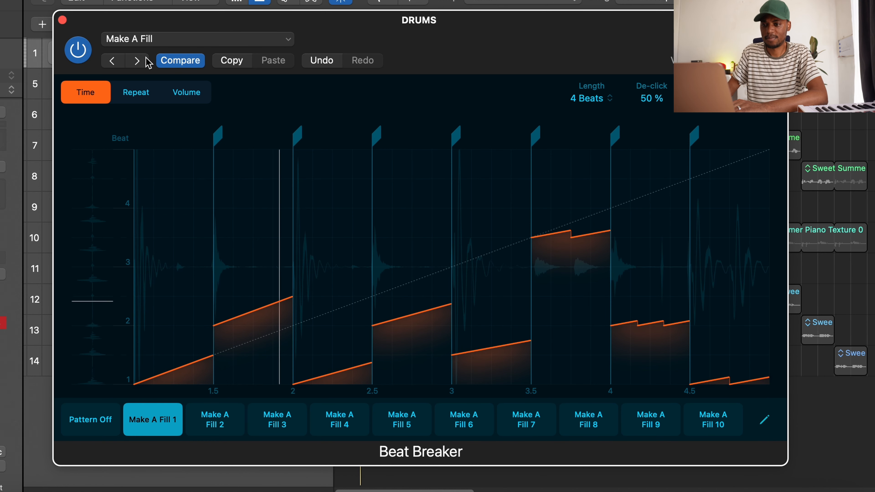
- Audition the Speed Up Repeat, Vox Cut and Grain Streams presets on the drums
click(137, 60)
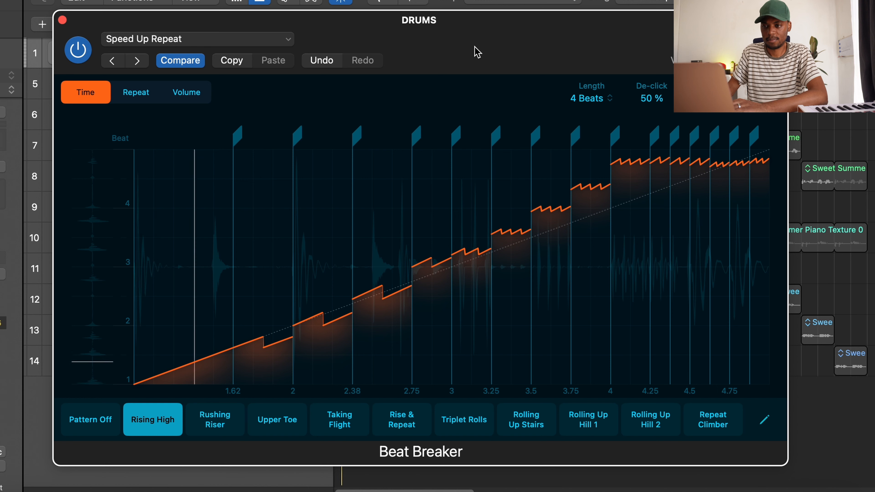
click(137, 62)
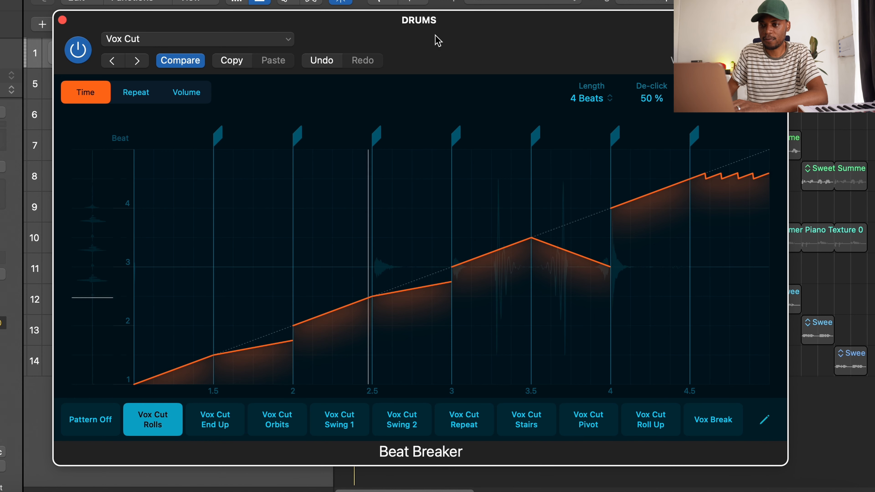
drag(463, 30, 462, 29)
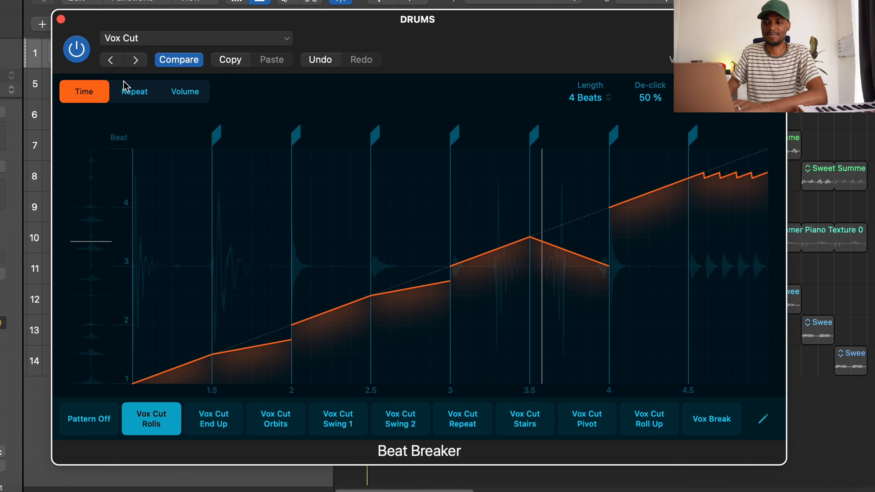
click(135, 60)
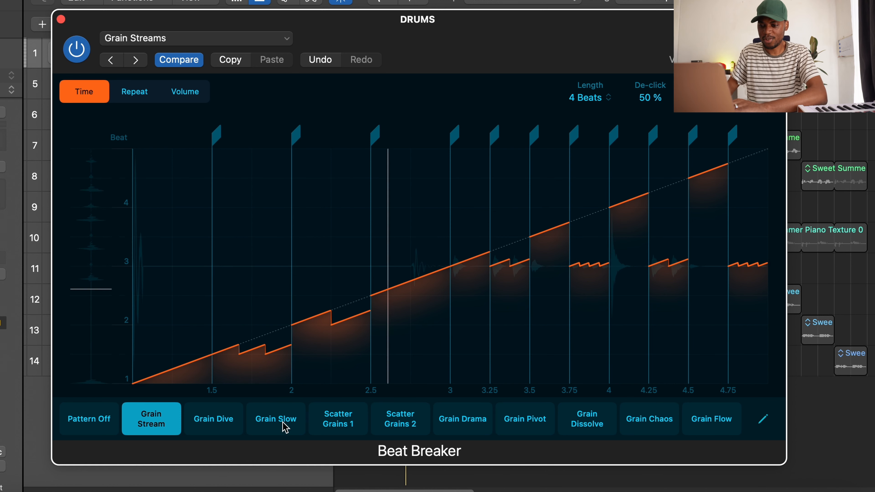
- Audition the Grain Streams patterns in order from Grain Dive to Grain Dissolve during playback
click(225, 426)
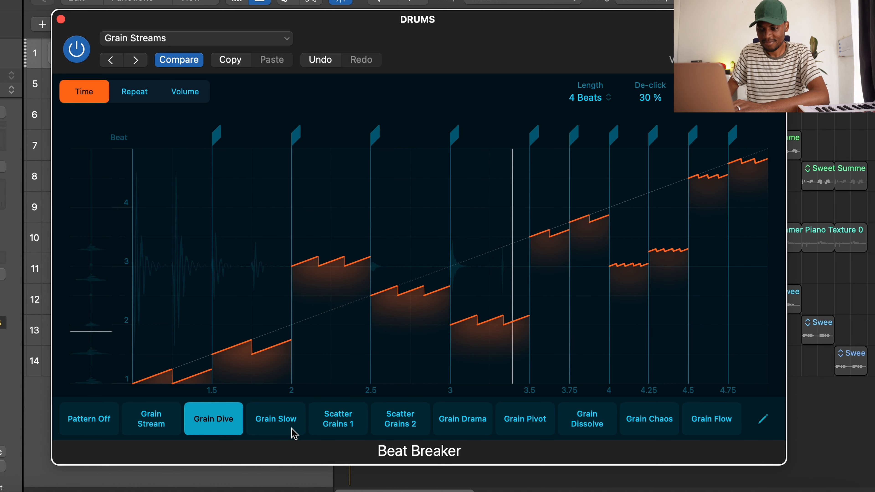
click(288, 421)
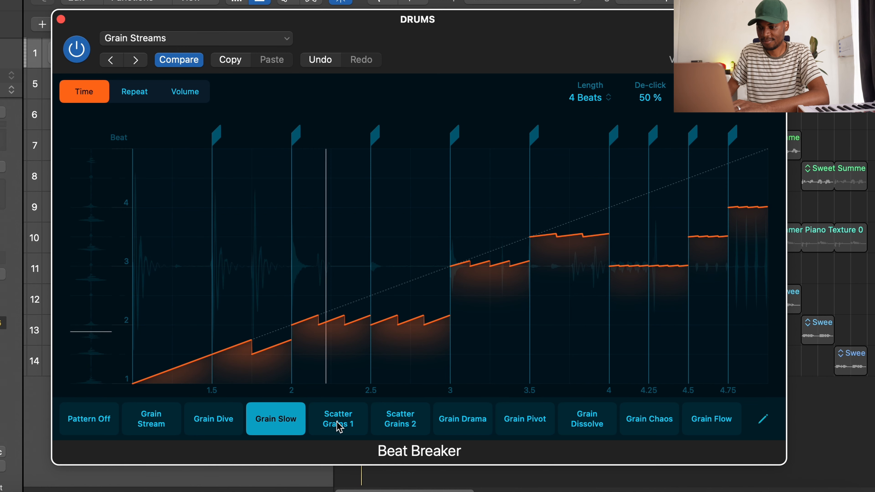
click(129, 54)
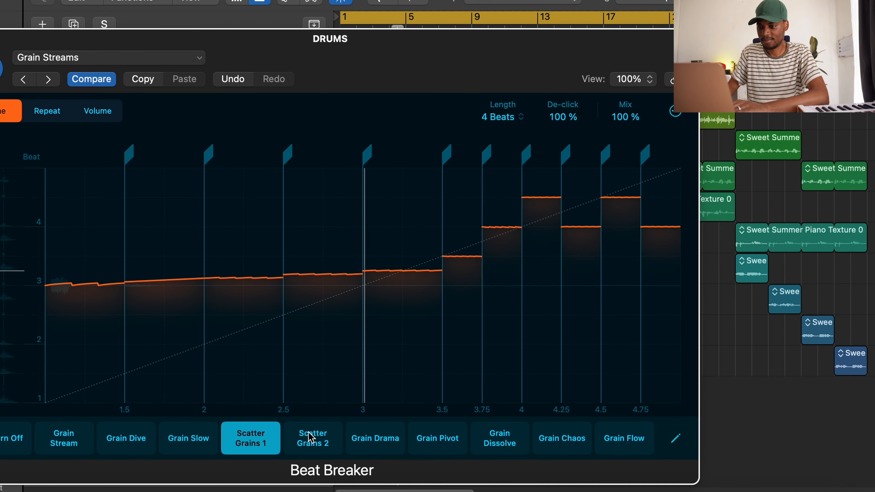
click(327, 444)
drag(414, 33, 504, 57)
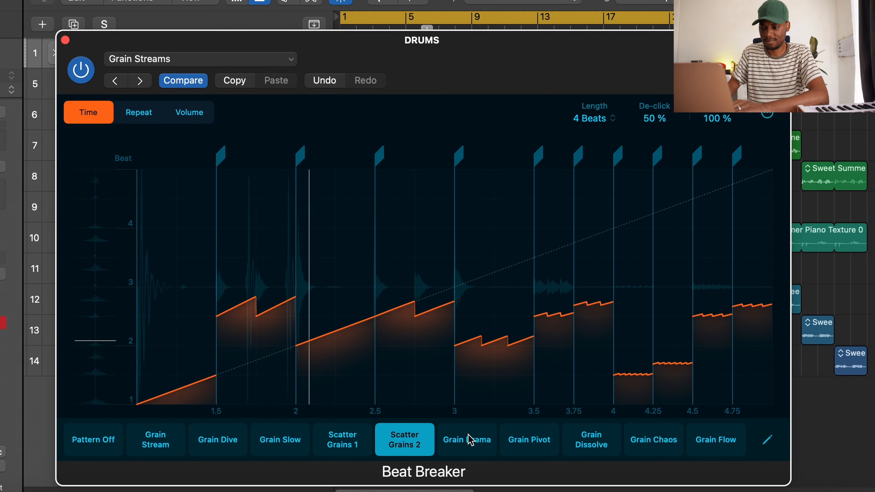
click(469, 443)
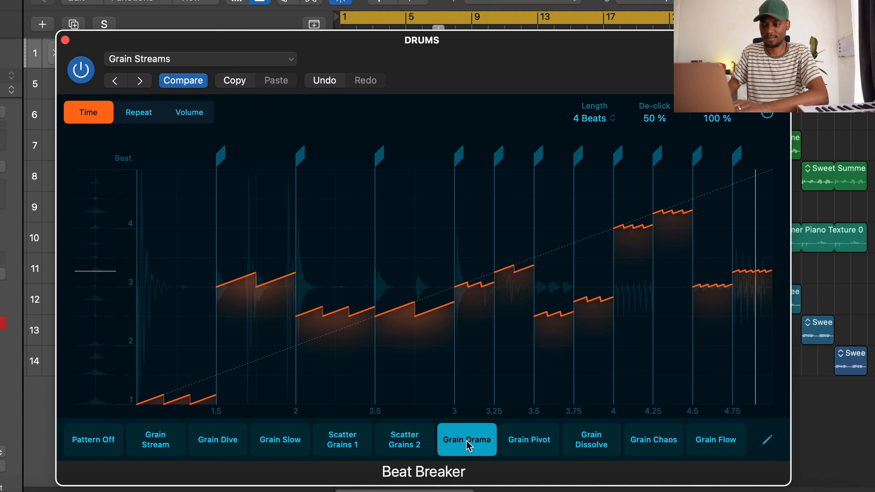
click(529, 446)
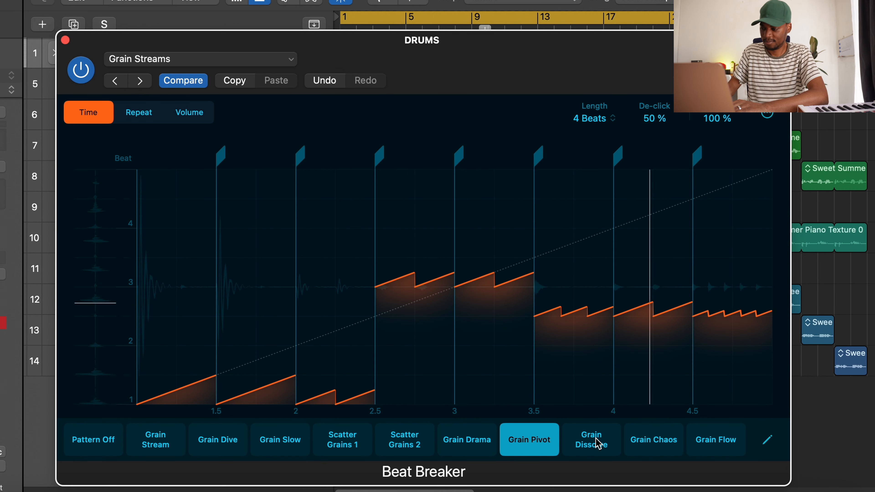
click(597, 444)
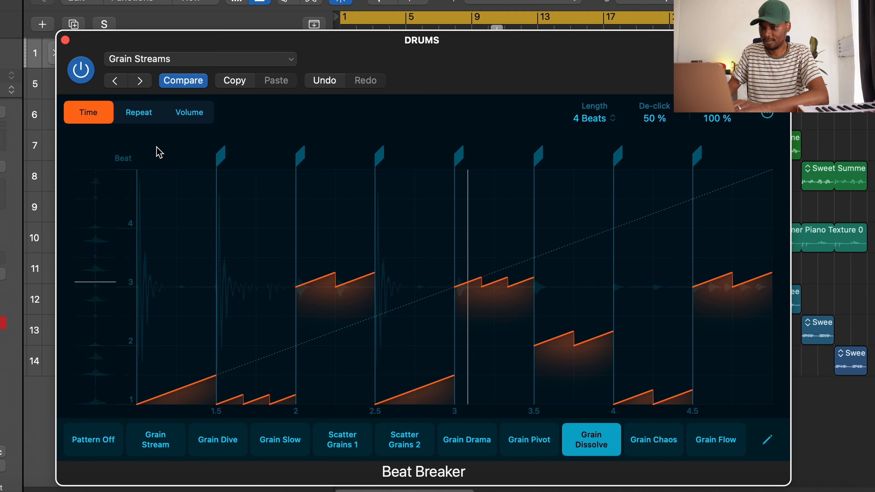
- Audition the Repeat & Scatter, Stutter and Shifted Flow presets in turn
click(140, 81)
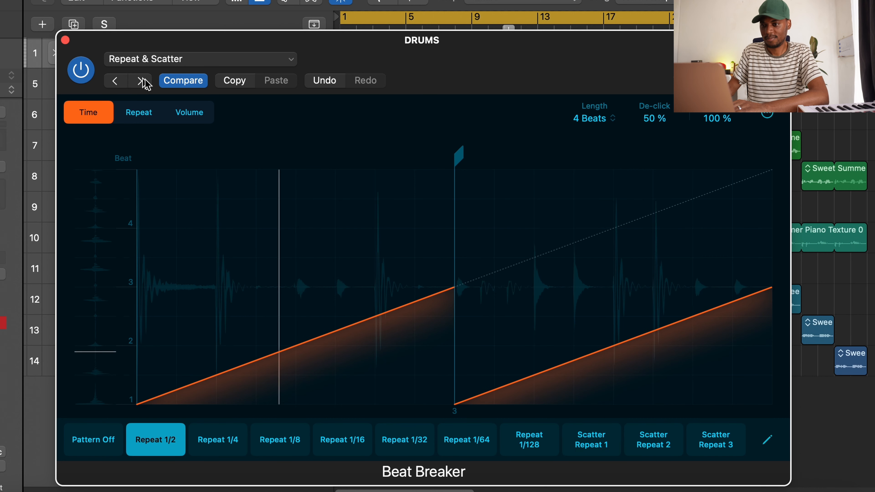
click(140, 81)
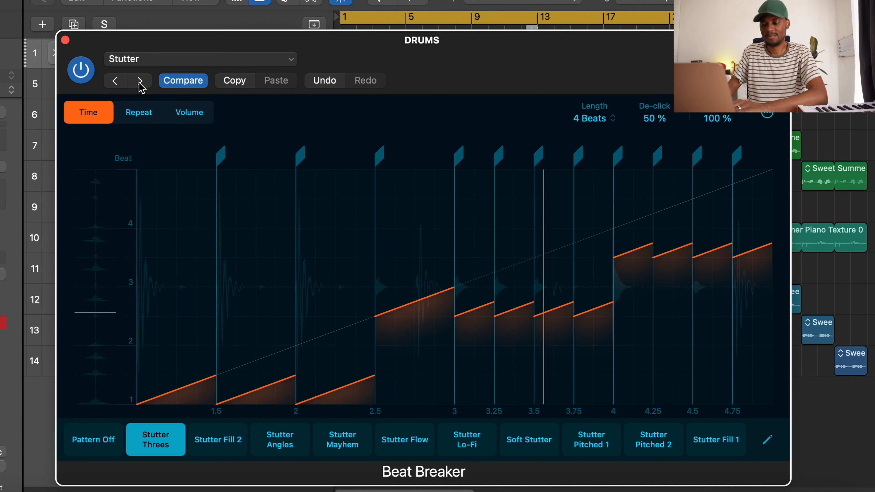
click(139, 82)
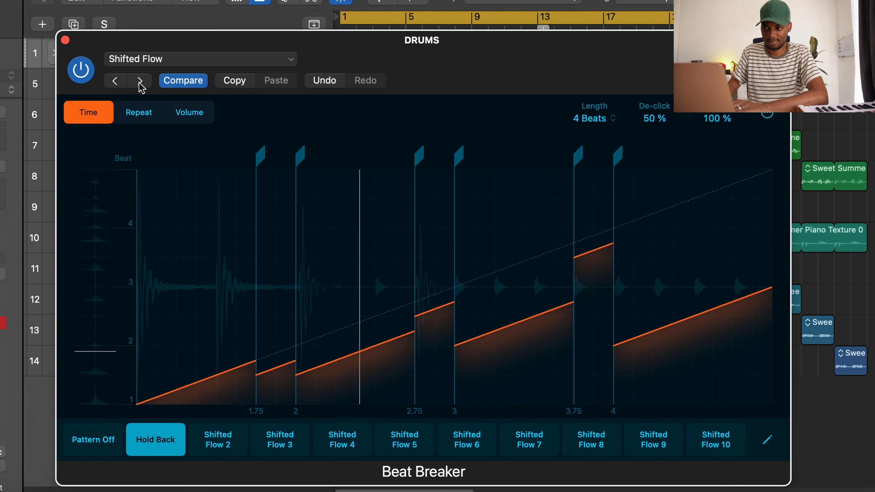
- Audition the Shifted Flow 4 and 6 patterns, then advance through the Straight Shift preset to Bounce Up
click(342, 444)
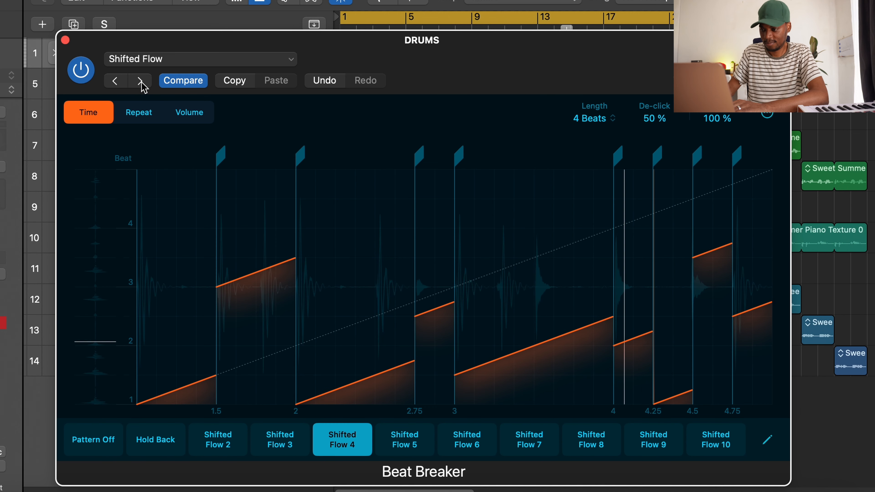
click(475, 446)
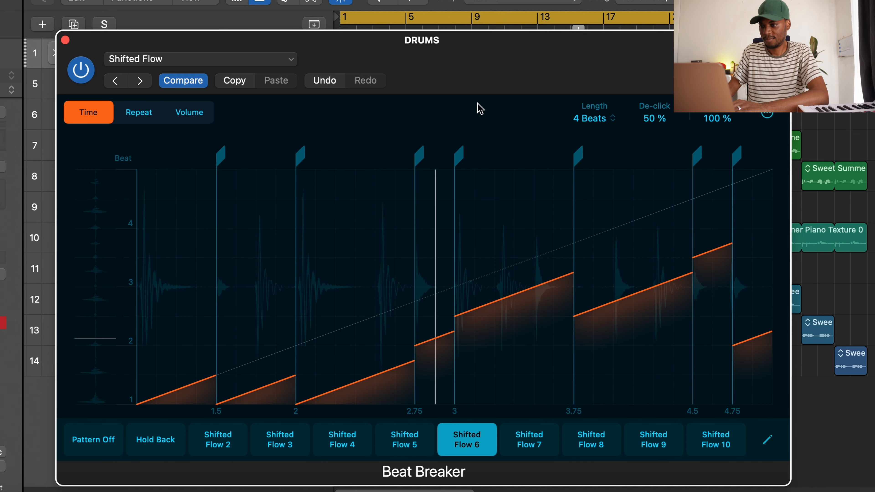
click(140, 82)
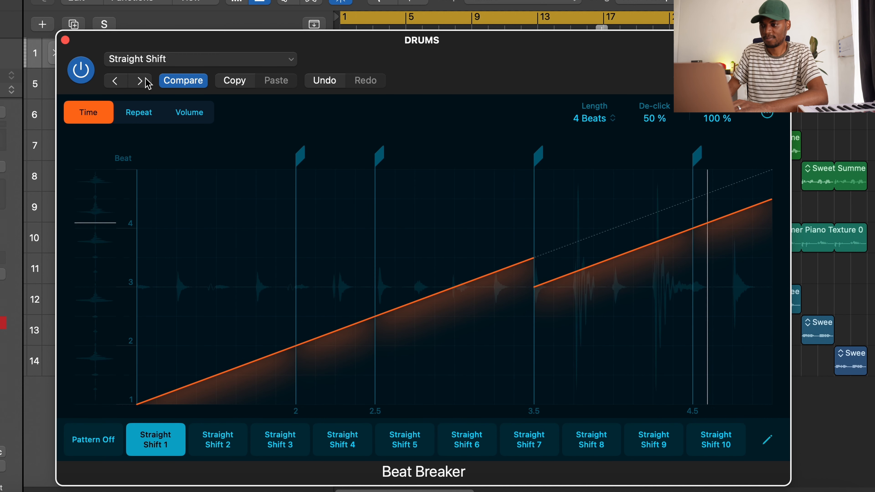
click(146, 80)
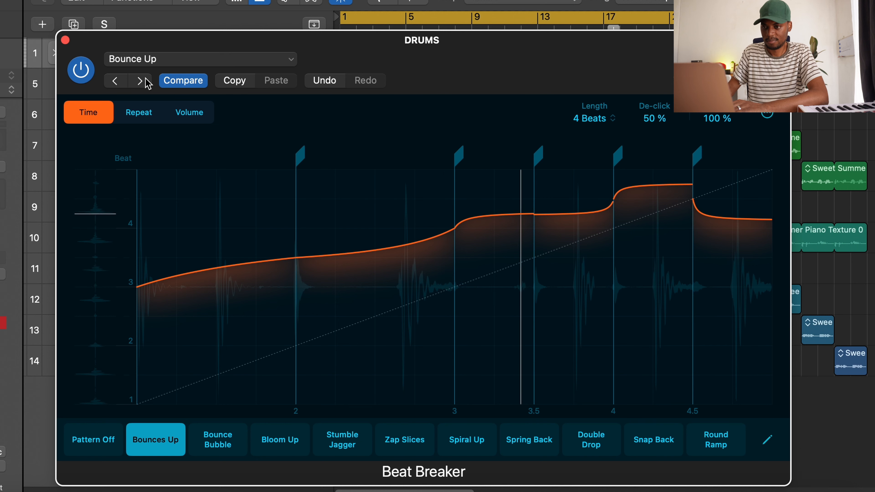
- Return to the Straight Shift preset, audition its patterns from Straight Shift 2 through 10, and select Straight Shift 8
click(117, 82)
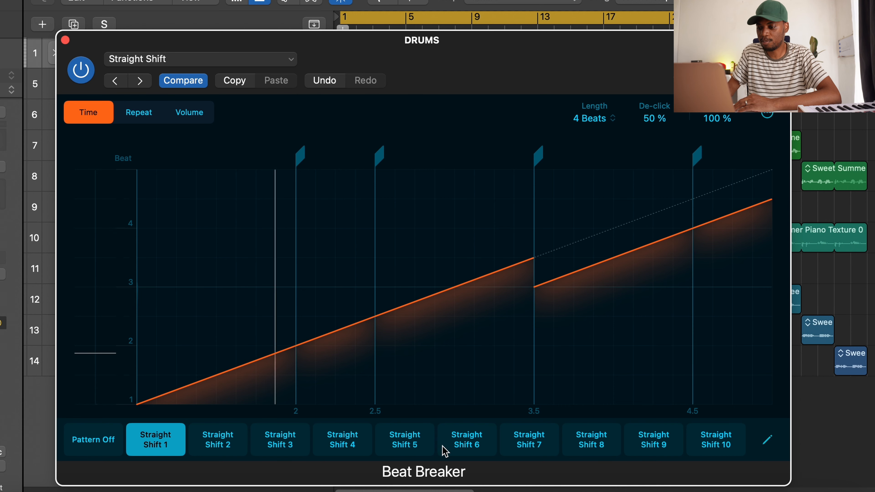
click(219, 443)
click(281, 443)
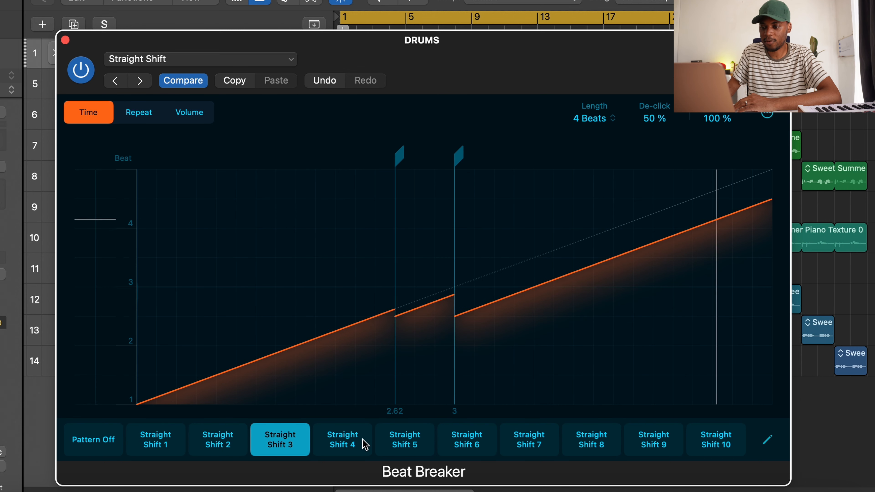
click(342, 443)
click(413, 443)
click(477, 444)
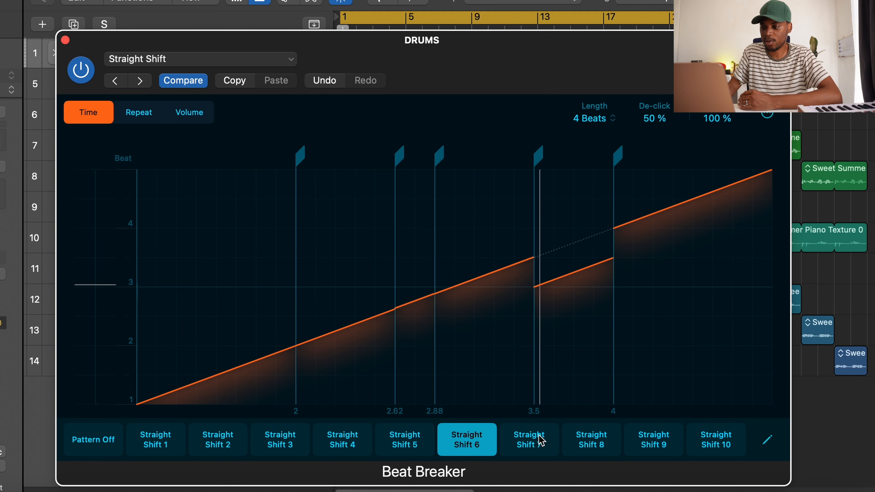
click(537, 445)
click(606, 445)
click(653, 442)
click(716, 442)
click(652, 442)
click(597, 446)
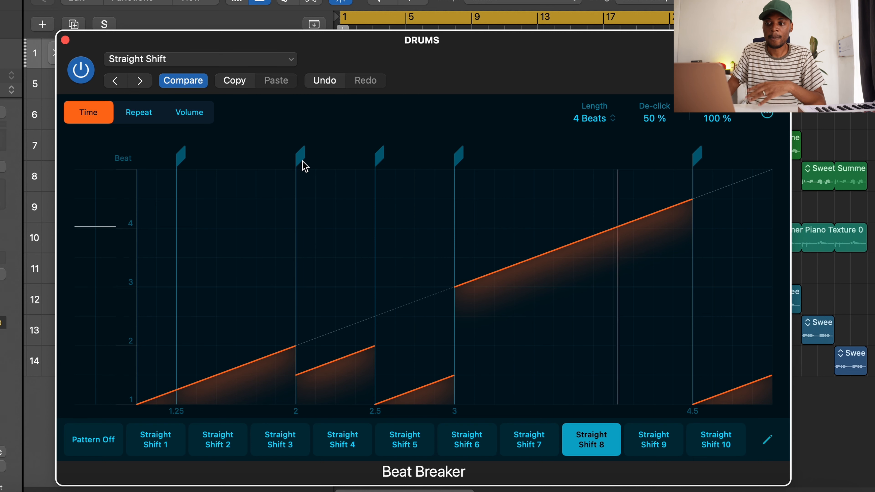
- Rework Straight Shift 8 by moving the beat 2 marker to 1.88, raising its slice to input beat 3.00, and lowering the slice at beat 3
mouse_move(299, 169)
mouse_down()
mouse_move(291, 157)
mouse_move(243, 157)
mouse_move(283, 160)
mouse_up()
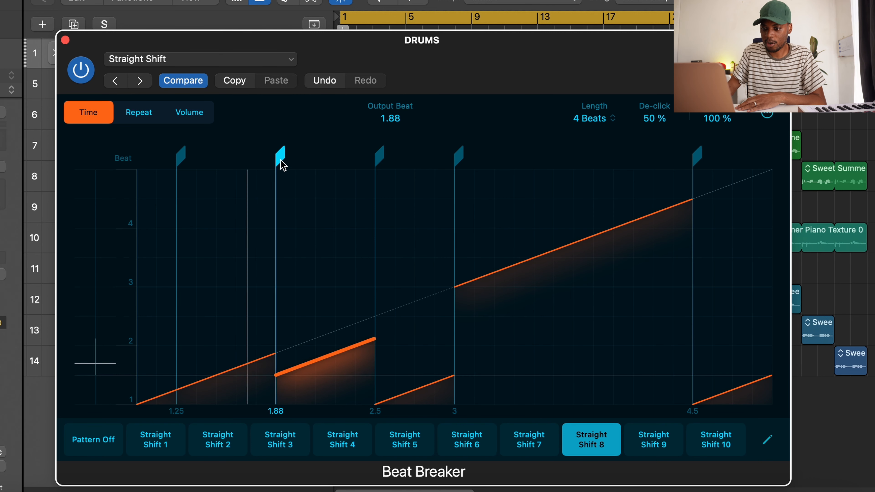
drag(322, 364, 331, 268)
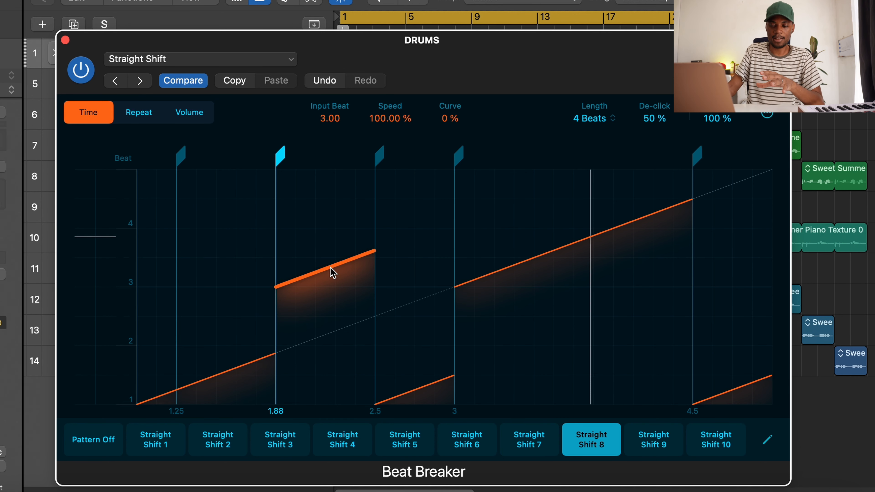
drag(498, 276, 496, 340)
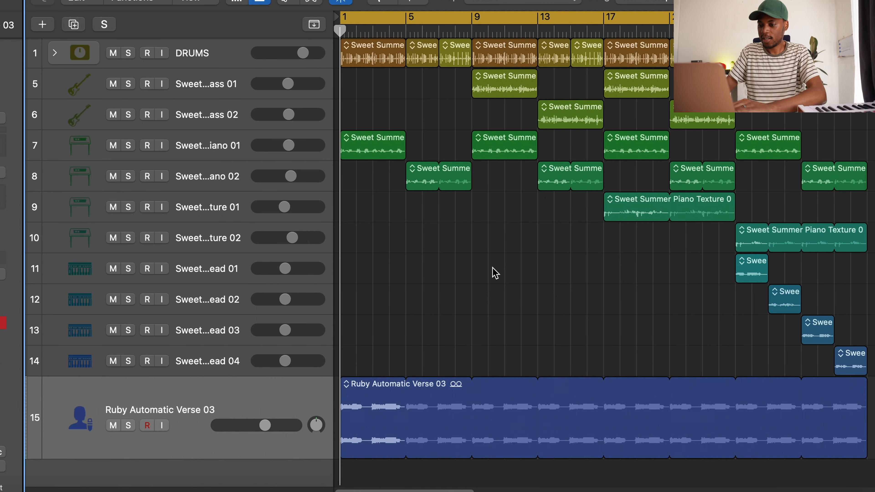
- Play the project and lower the Ruby Automatic Verse 03 vocal track's volume to about -5.1 dB
key(space)
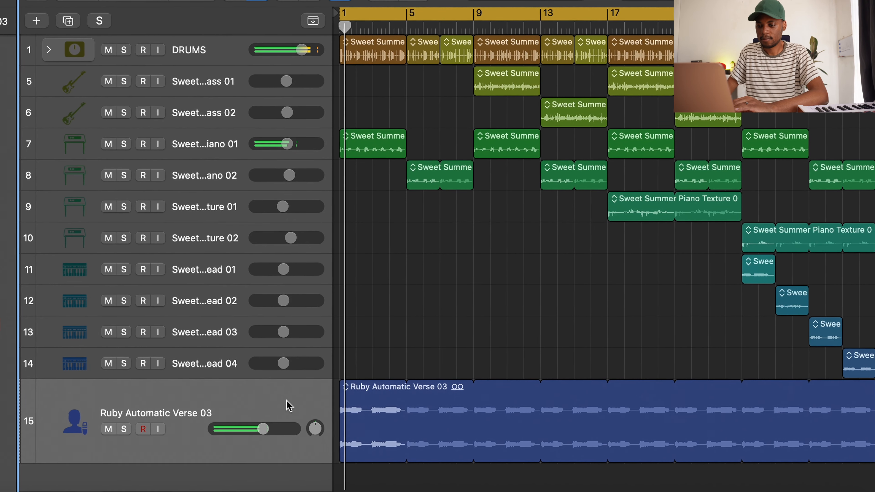
click(266, 425)
drag(265, 432, 240, 451)
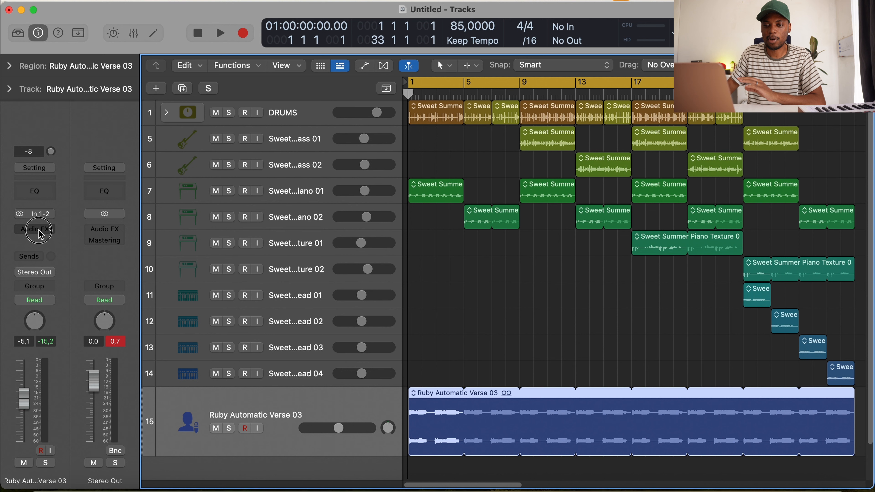
- Insert a stereo Pitch Correction effect on the Ruby Automatic Verse 03 track and reposition its window
click(38, 213)
mouse_move(41, 234)
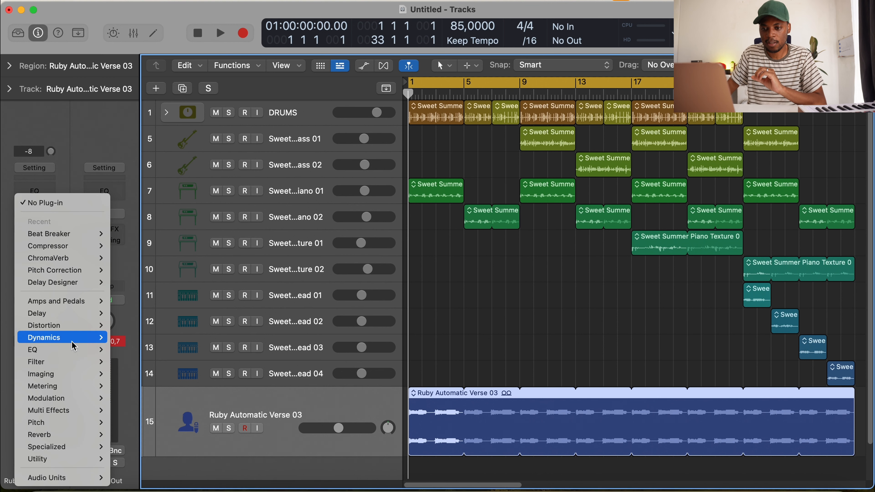
mouse_move(79, 415)
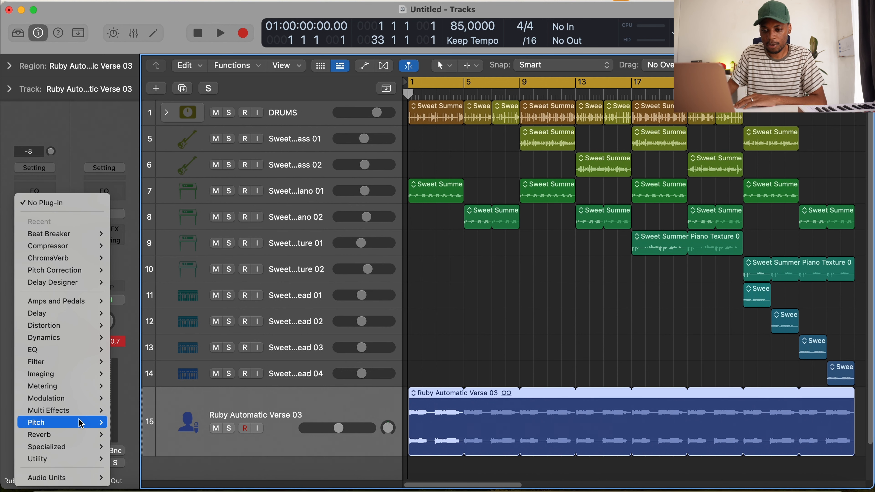
mouse_move(154, 426)
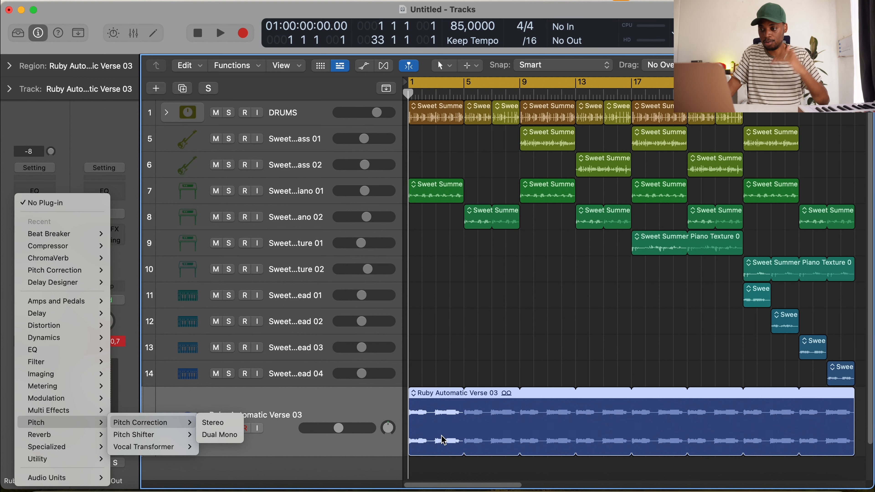
click(229, 427)
drag(561, 147, 548, 109)
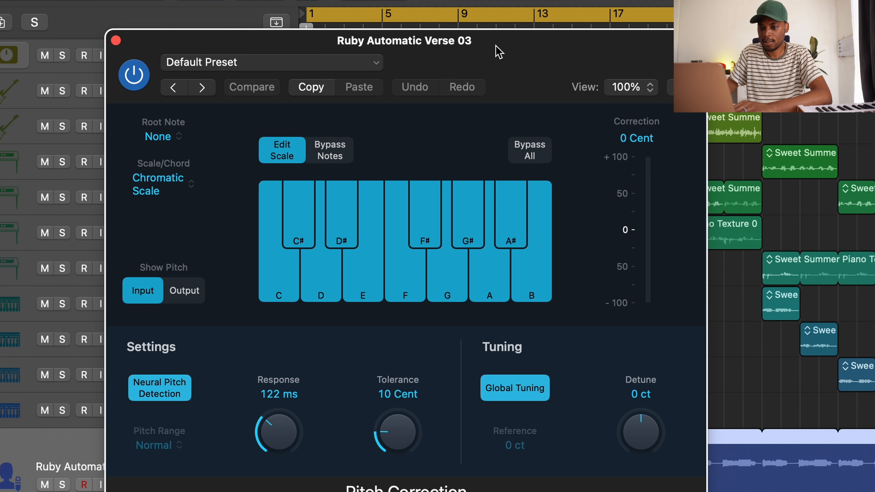
drag(448, 53, 453, 33)
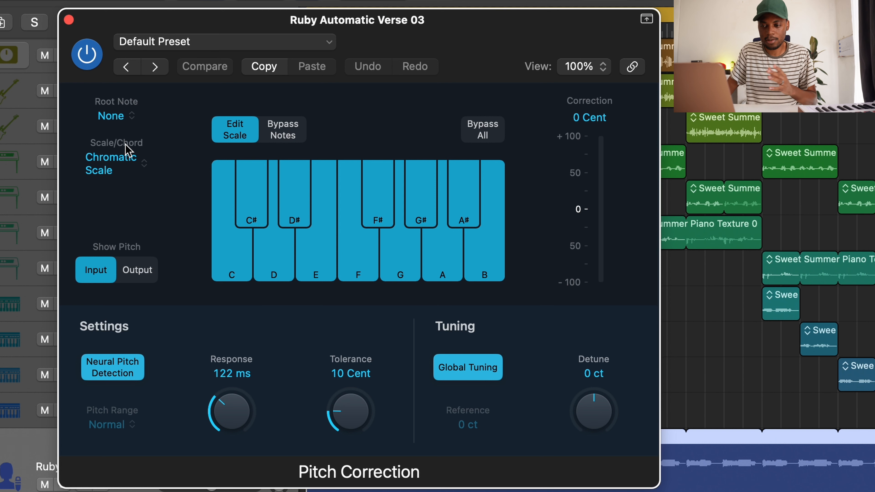
- Try the Output pitch display and the Pitch Range options without Neural Pitch Detection, restoring Input display and detection
click(138, 274)
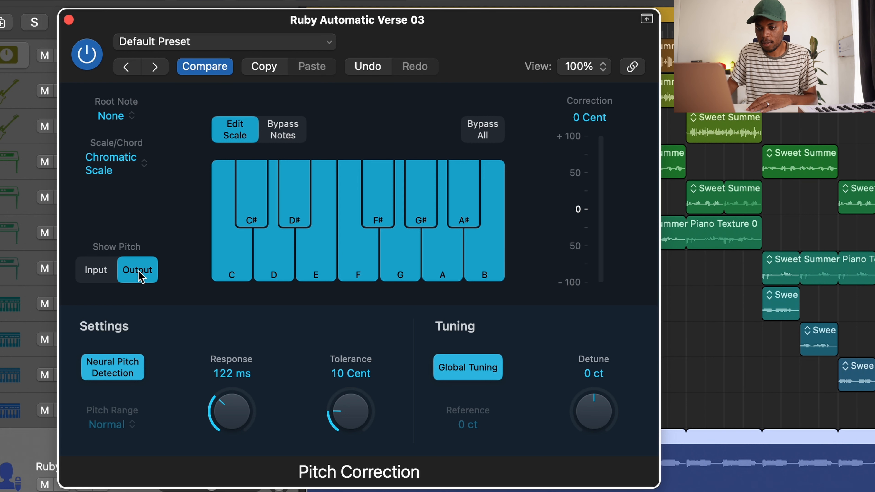
click(98, 274)
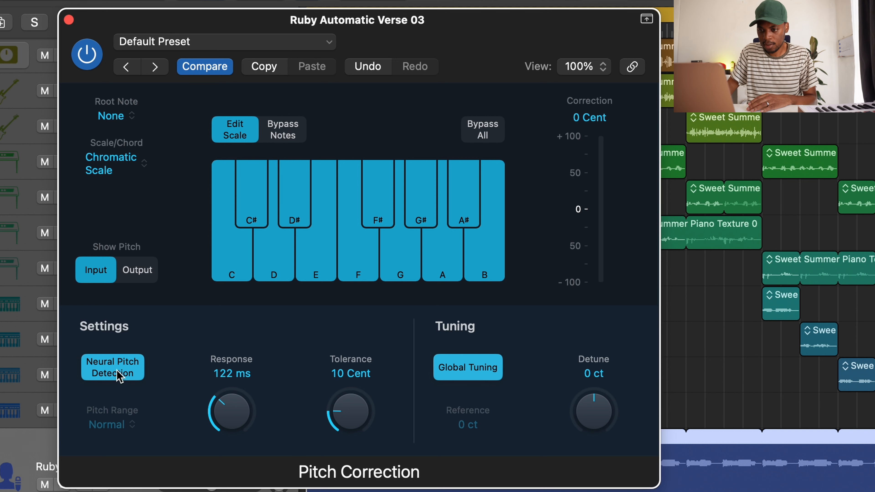
click(130, 374)
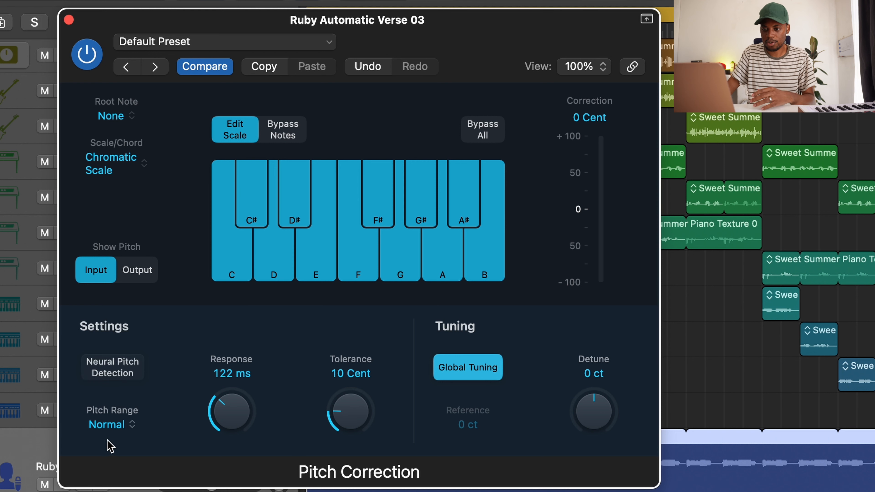
click(110, 425)
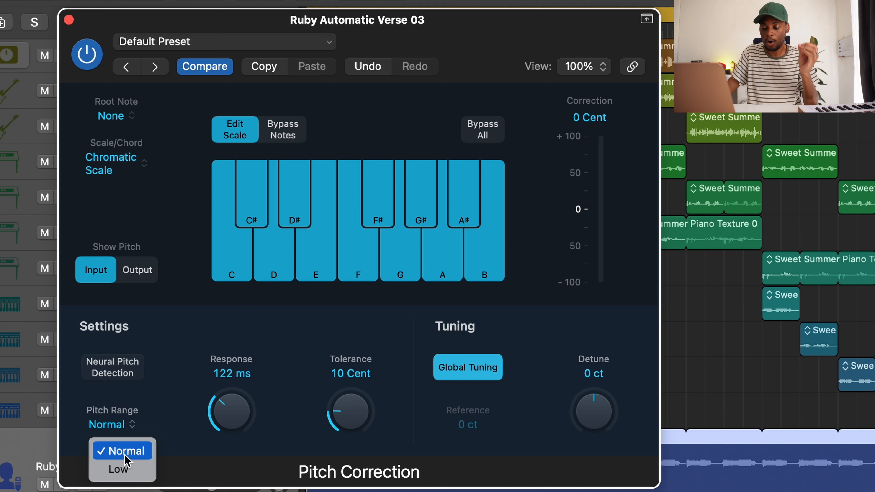
click(172, 358)
click(133, 367)
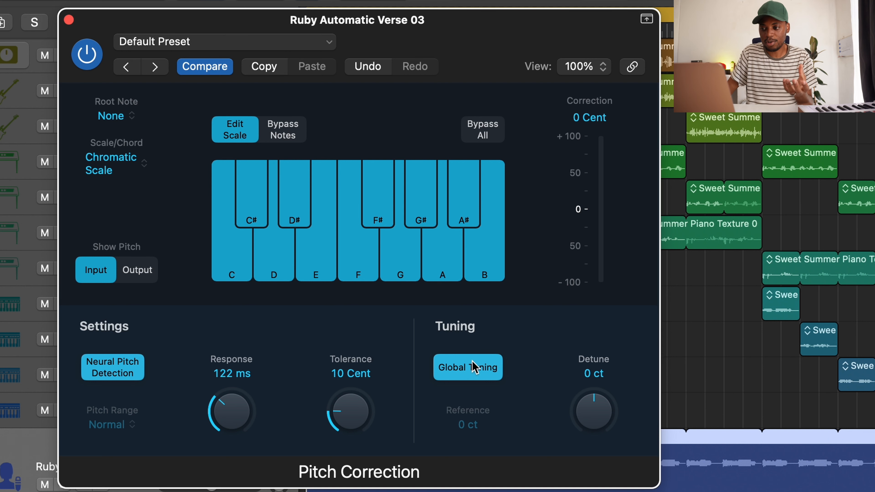
- Try turning Global Tuning off and the Bypass Notes and Bypass All modes on, restoring each original setting
click(474, 369)
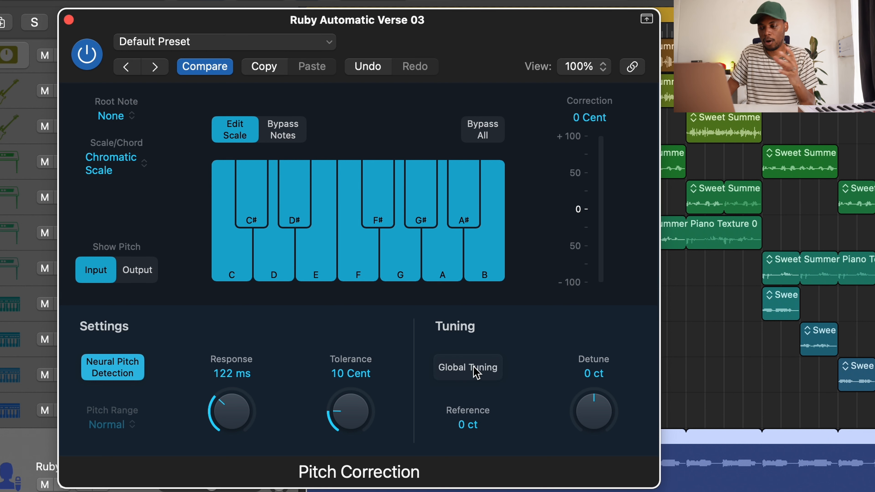
click(476, 370)
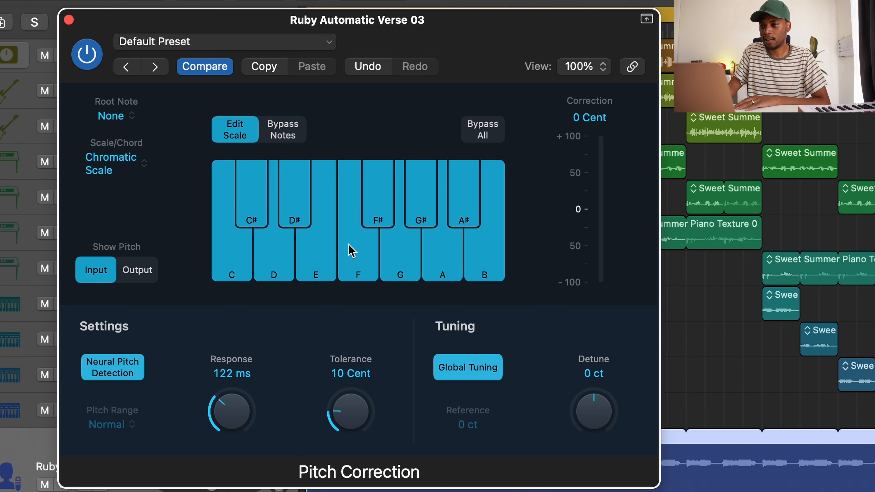
click(288, 133)
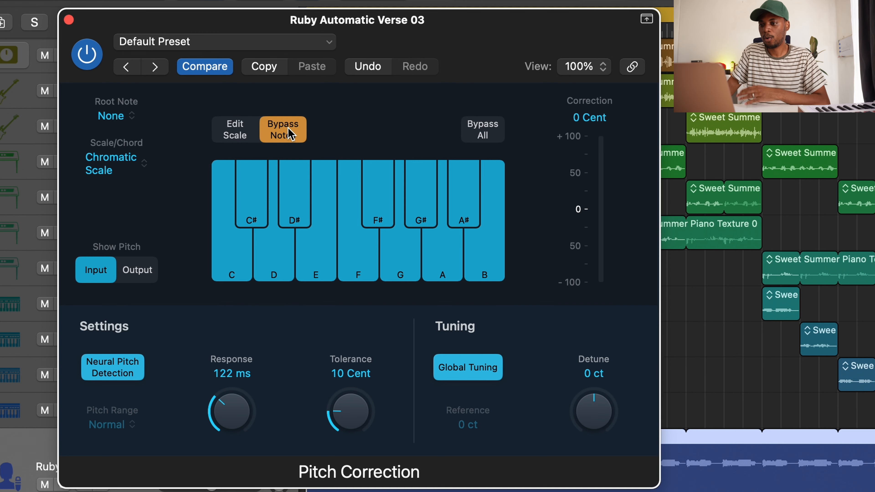
click(228, 132)
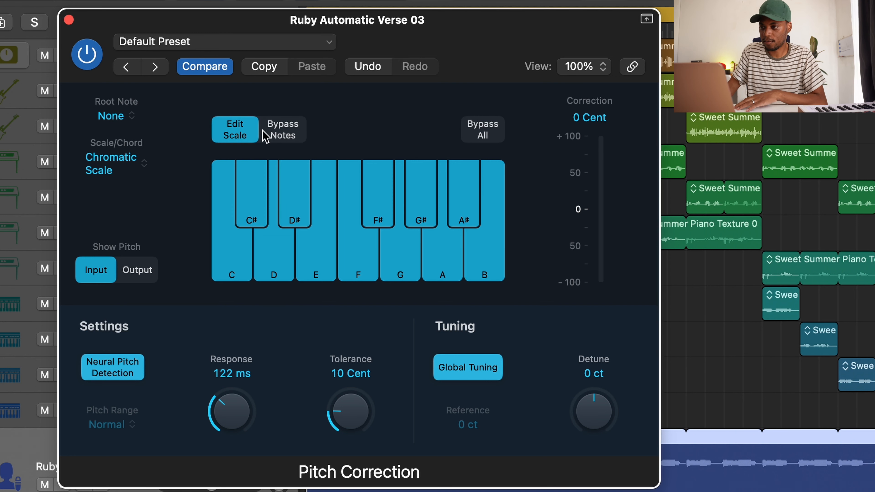
click(488, 129)
click(488, 129)
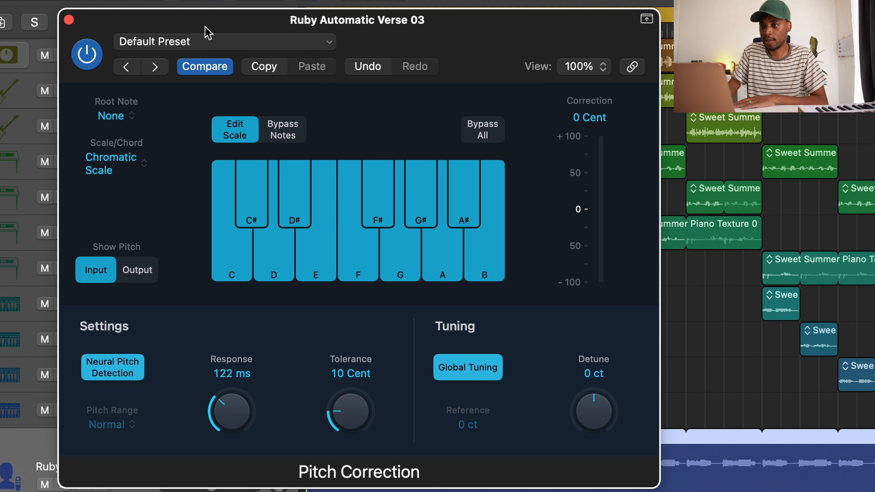
- Check the preset options of Pitch Correction, close them, and reposition the effect window
click(206, 42)
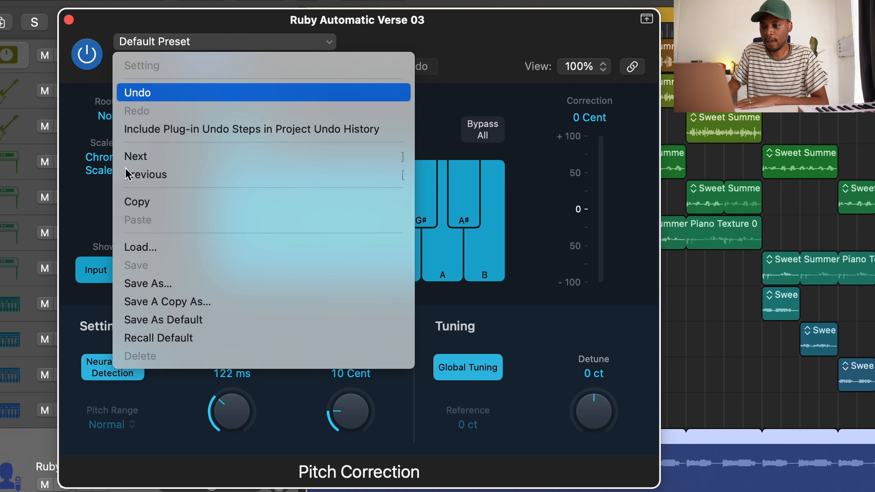
click(470, 44)
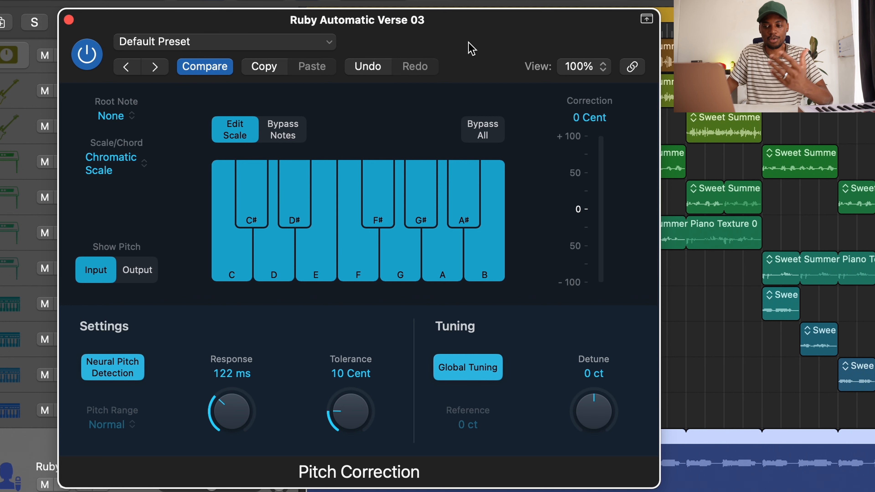
drag(471, 49, 474, 22)
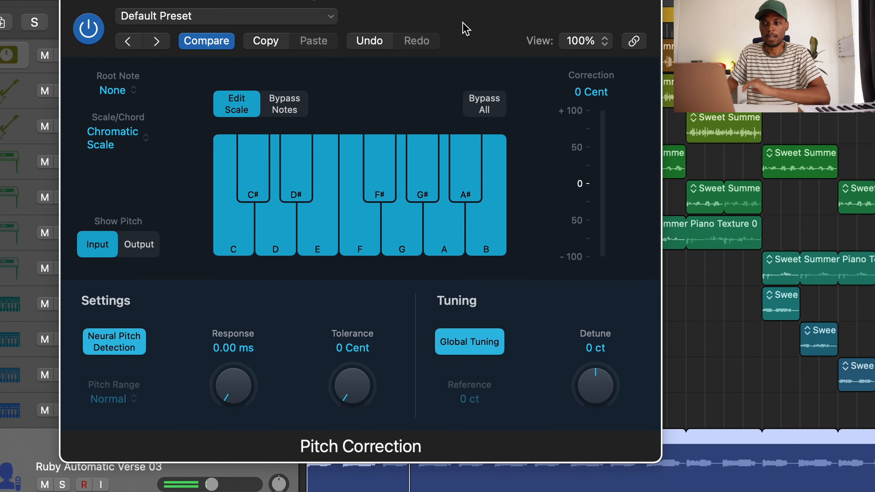
- Set the Pitch Correction root note to C and audition the vocal
click(125, 93)
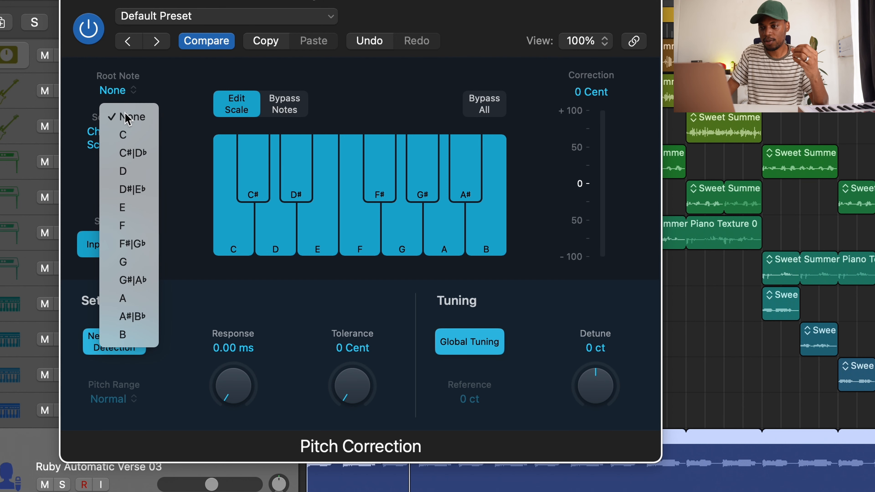
click(134, 138)
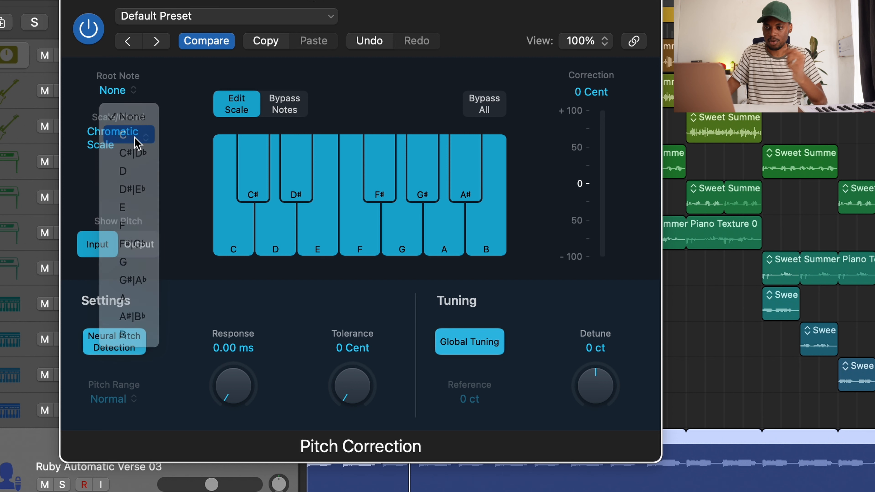
key(space)
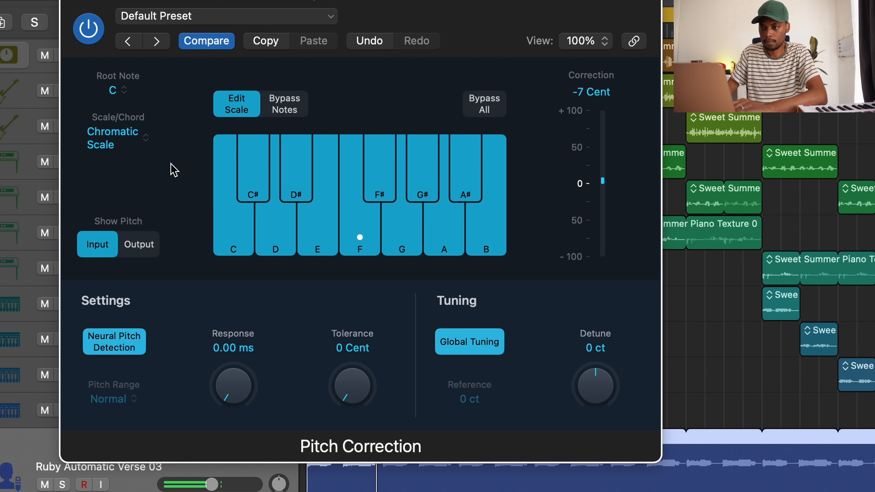
- Set the pitch correction scale to Major Scale and audition the vocal
click(109, 142)
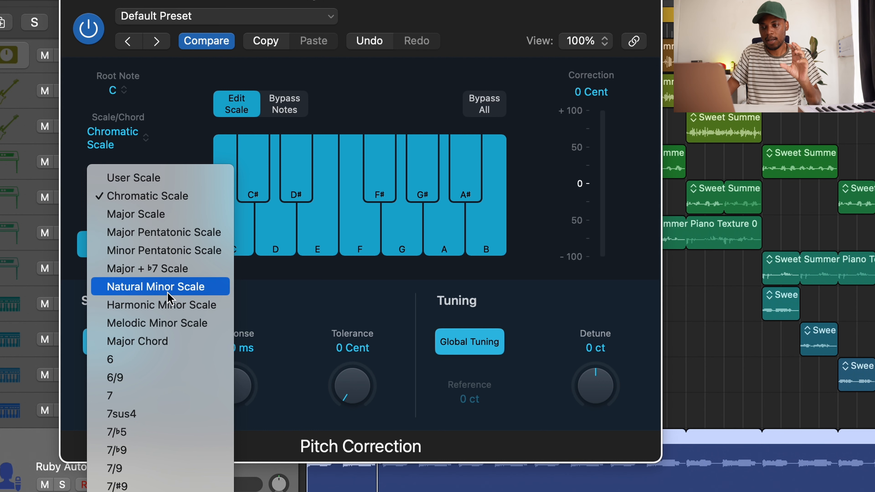
click(156, 214)
key(space)
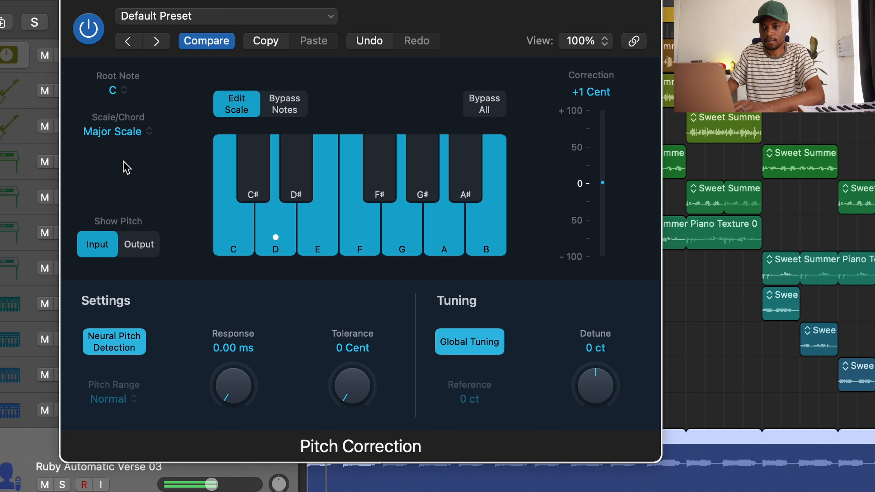
- Change the correction scale to Natural Minor Scale and audition the vocal with it
click(122, 134)
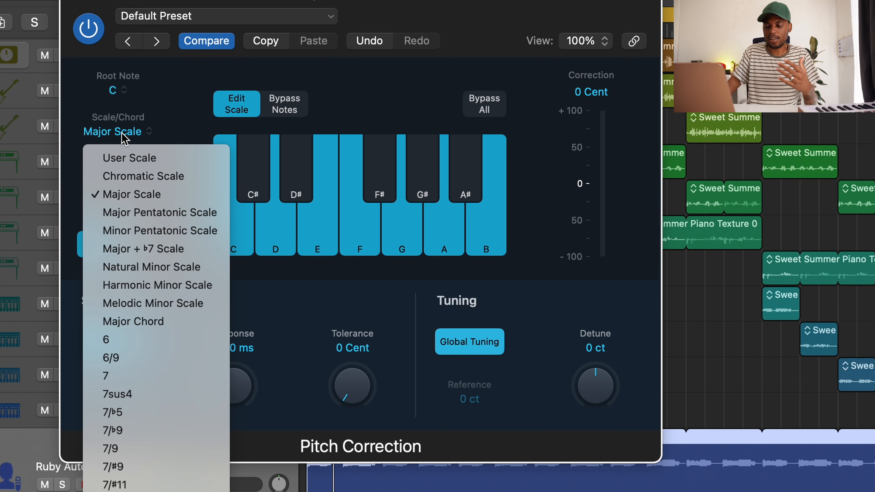
click(171, 271)
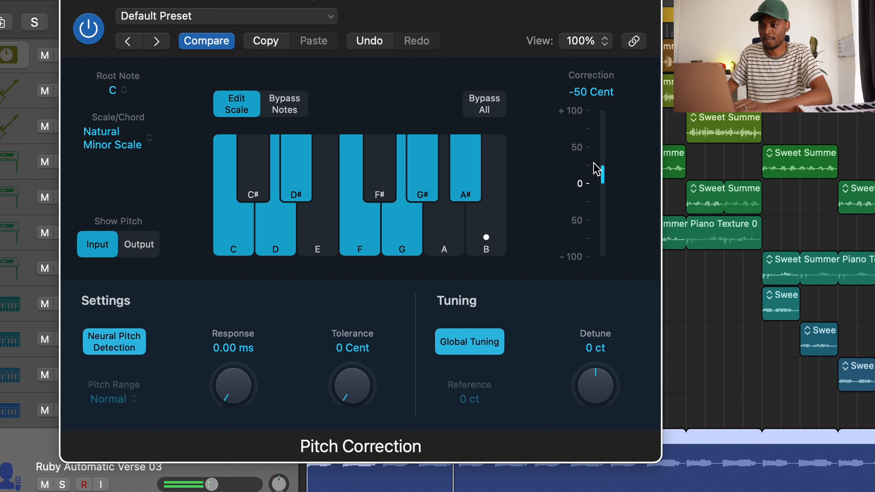
key(space)
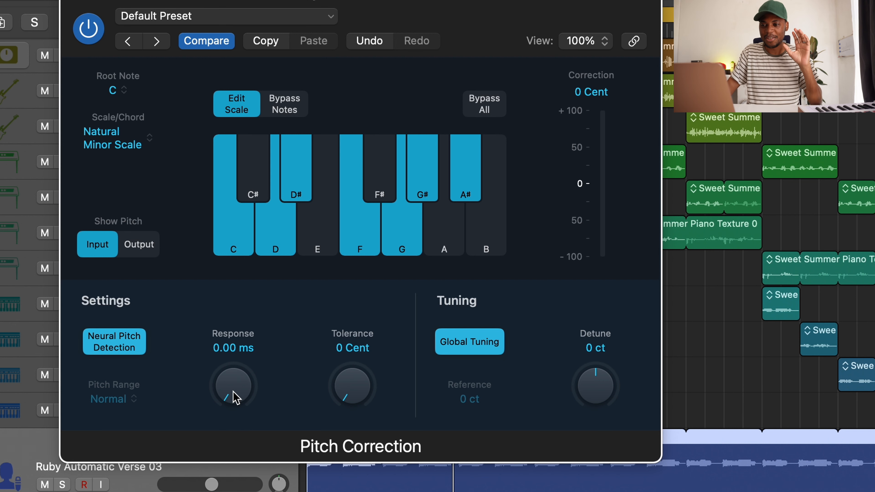
- Try Pitch Correction with a response of 72.9 ms and a tolerance of 14 cents, and return both settings to zero
drag(235, 397, 238, 329)
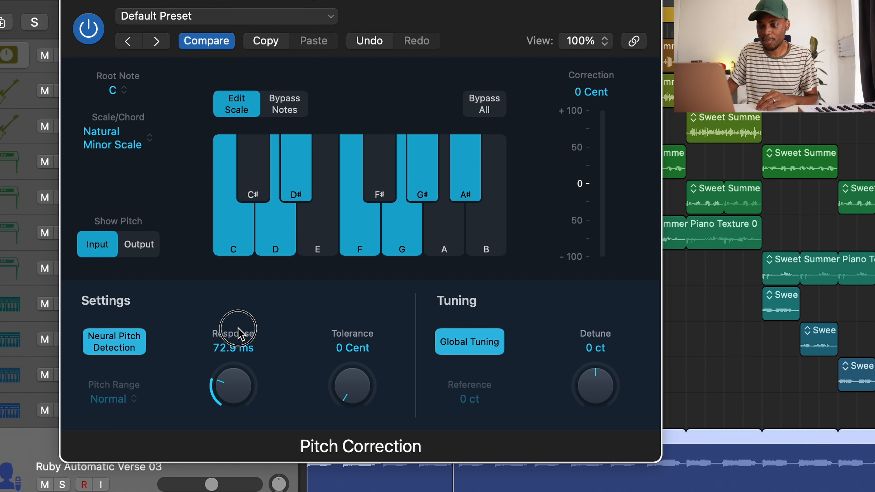
drag(357, 391, 363, 327)
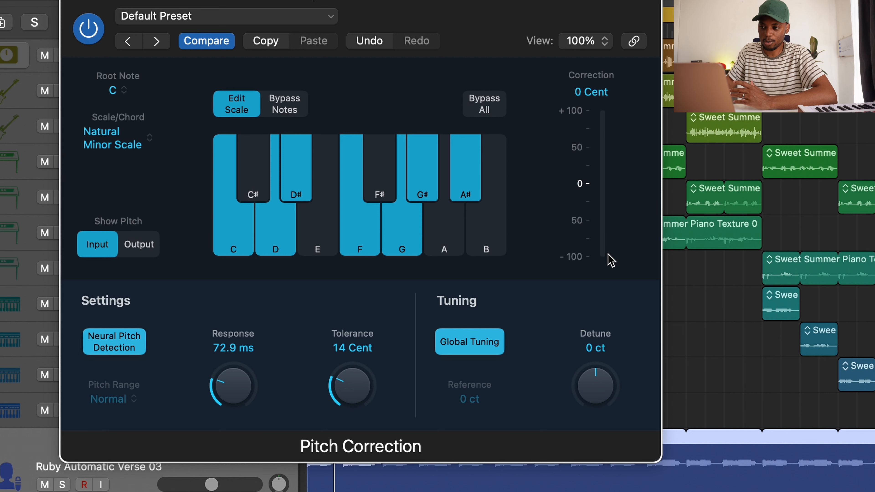
drag(328, 396, 330, 448)
drag(230, 391, 232, 484)
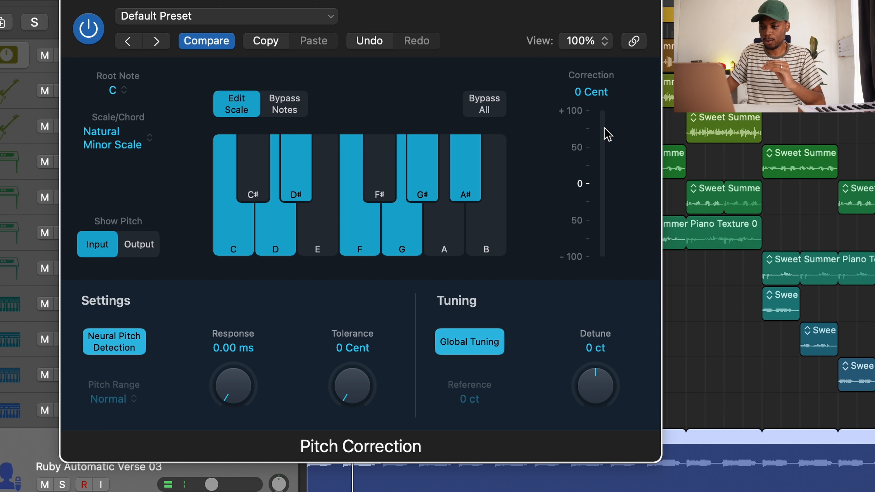
- Try a stronger pitch correction change with 21 cents tolerance and 159 ms response, reset both to zero, and audition the vocal
drag(358, 392, 368, 298)
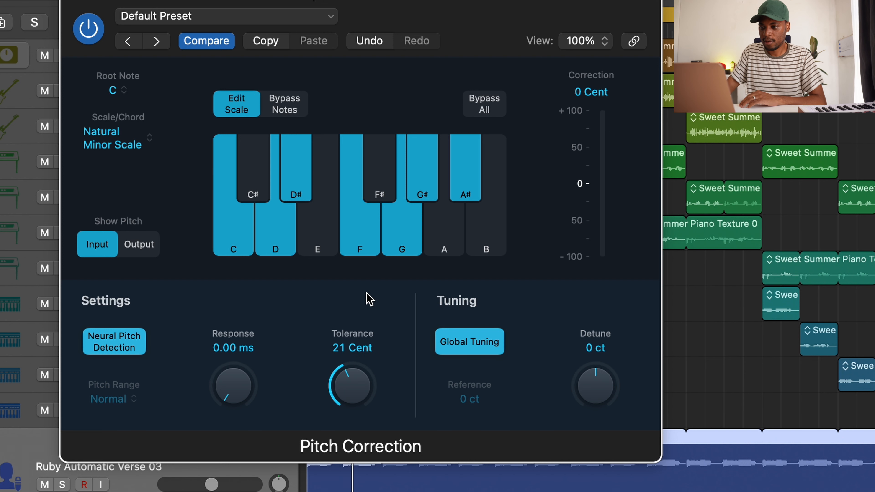
drag(245, 399, 250, 295)
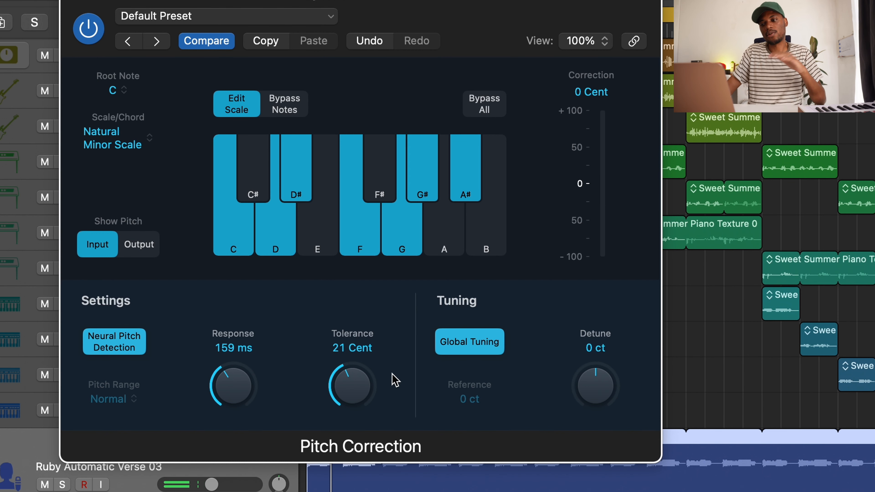
drag(359, 394, 355, 469)
drag(238, 379, 238, 431)
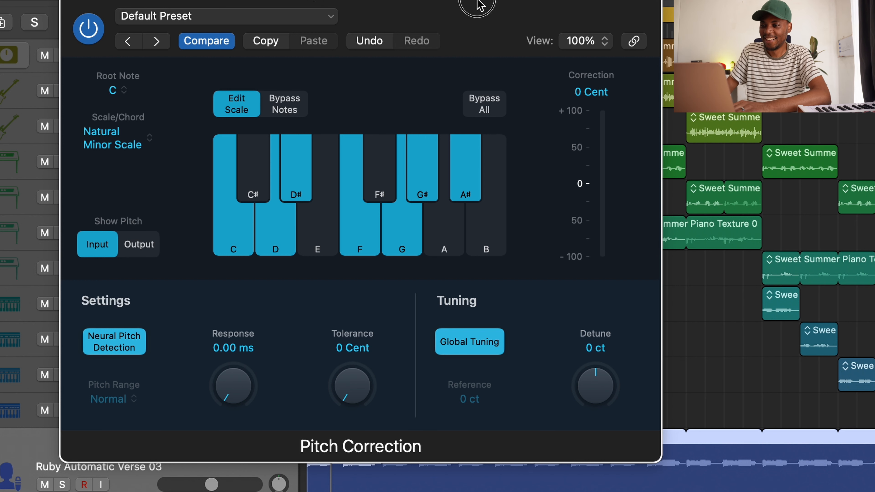
key(space)
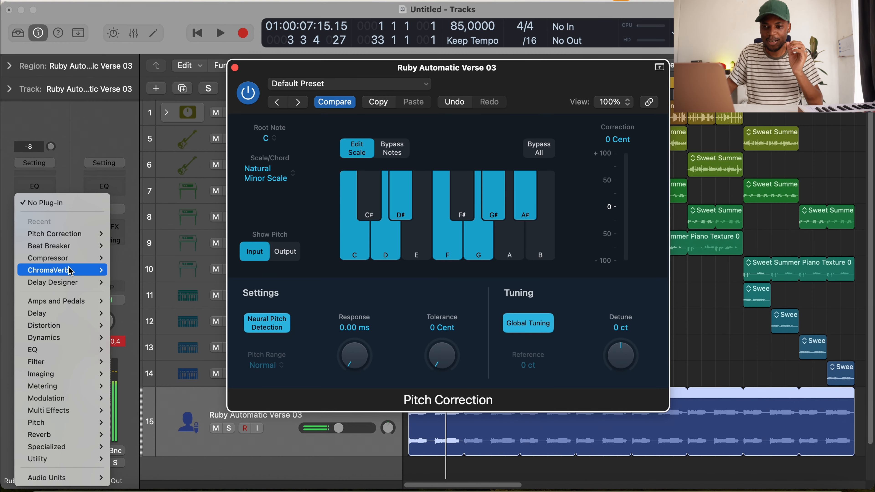
- Add a stereo ChromaVerb to the vocal track after Pitch Correction and load its Vocal Hall preset
mouse_move(69, 269)
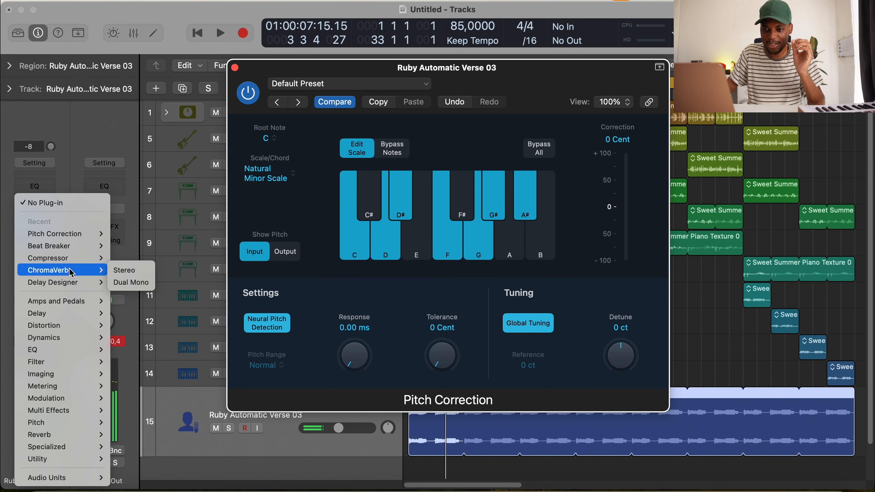
click(121, 271)
click(389, 137)
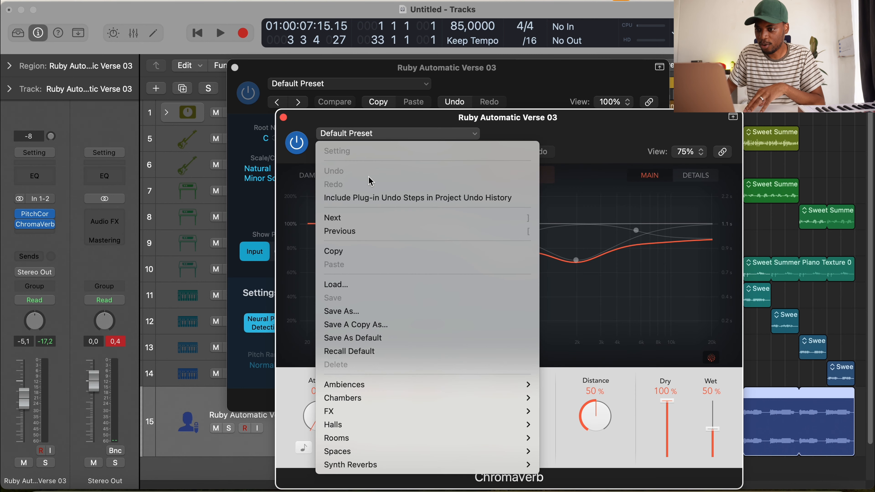
mouse_move(368, 424)
click(559, 453)
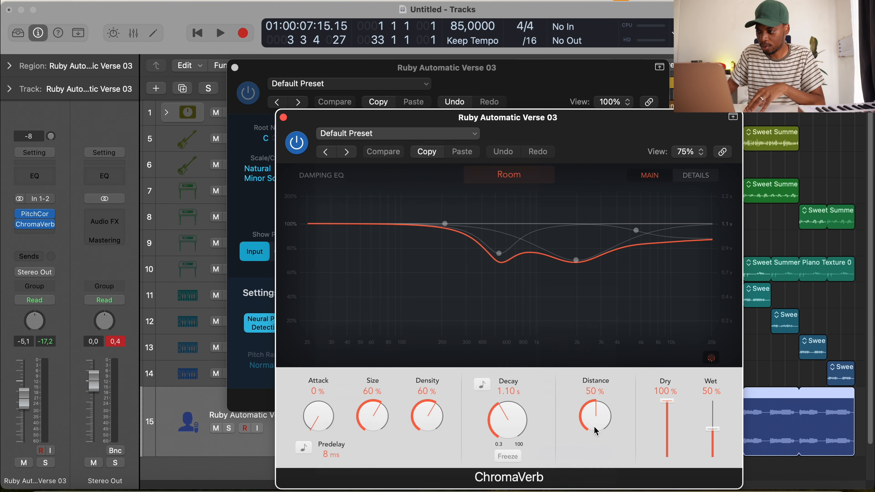
- Adjust ChromaVerb's wet level to 20% while auditioning the vocal, and stop playback
drag(716, 441, 718, 450)
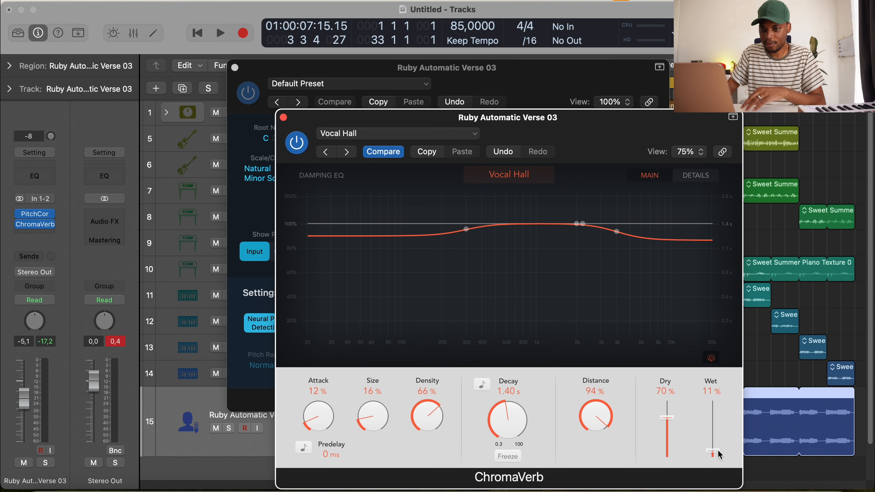
key(space)
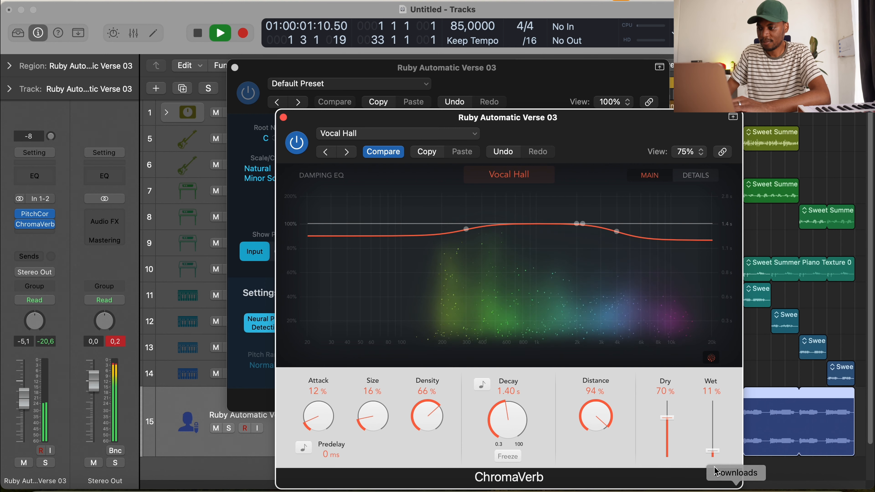
drag(718, 456, 716, 450)
key(XF86AudioRaiseVolume)
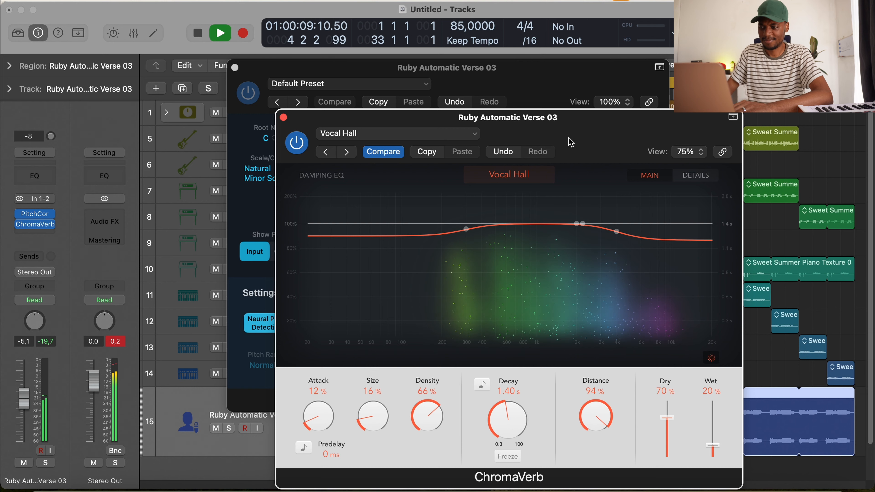
key(space)
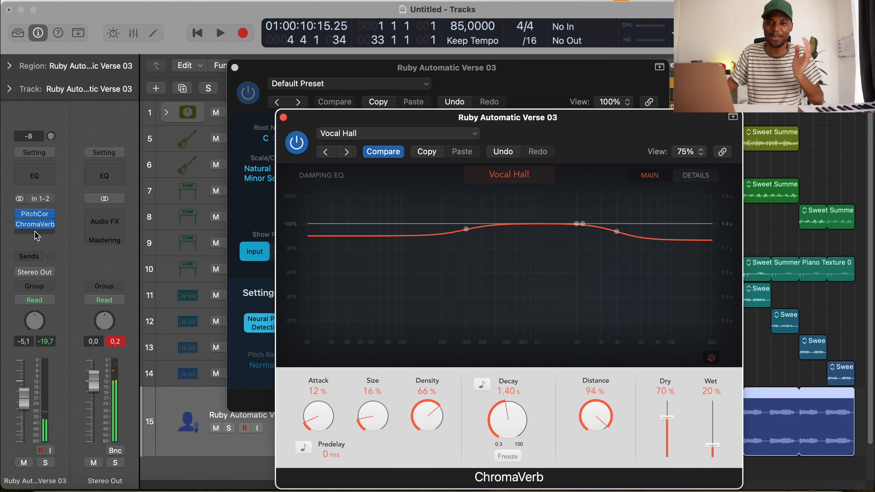
- Add a Stereo Delay to the vocal track and place it between Pitch Correction and ChromaVerb in the effect chain
click(29, 233)
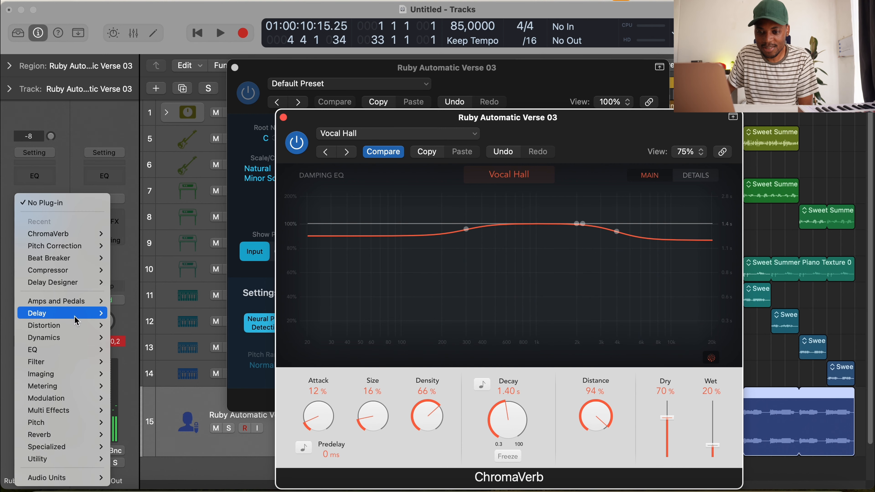
mouse_move(69, 313)
mouse_move(152, 350)
click(205, 350)
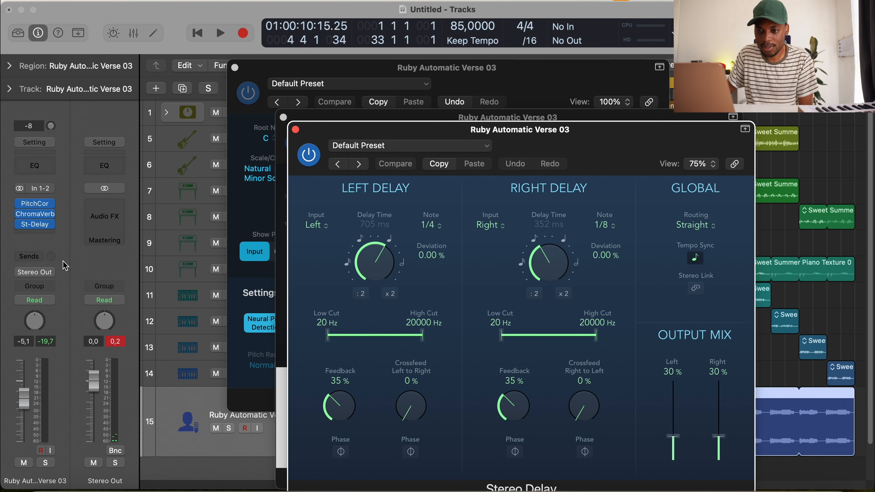
drag(35, 226, 35, 213)
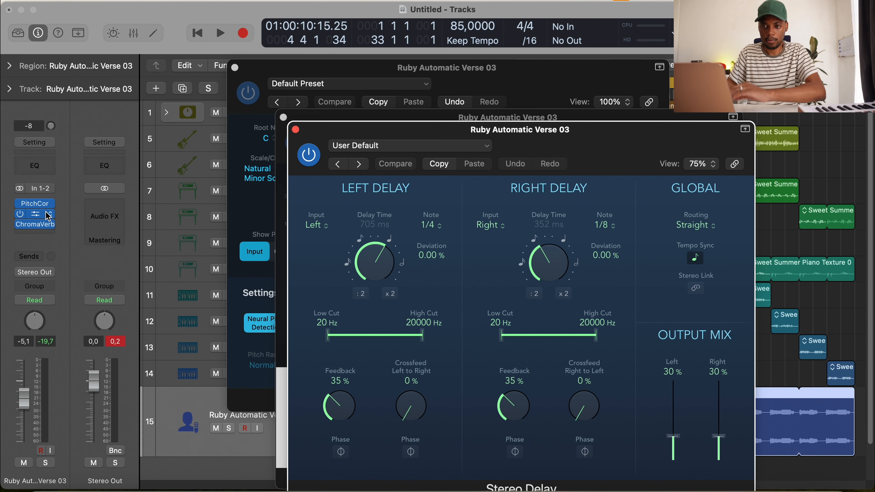
- Set the Stereo Delay output mix to 15% left and 16% right during playback, and close the delay and reverb windows
key(space)
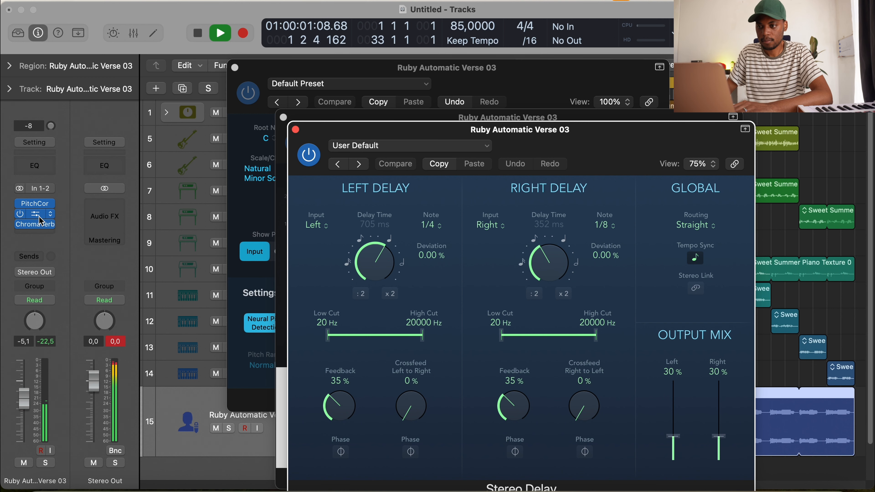
drag(638, 137, 595, 88)
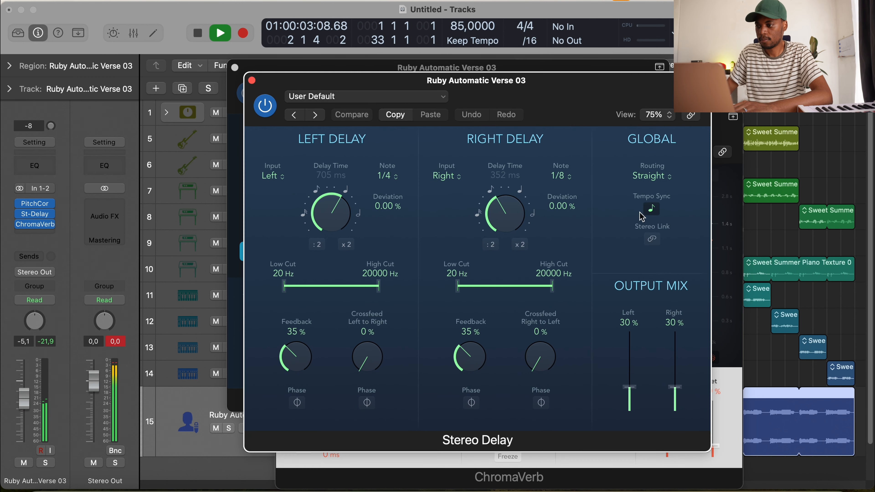
drag(629, 388, 631, 394)
drag(675, 387, 675, 398)
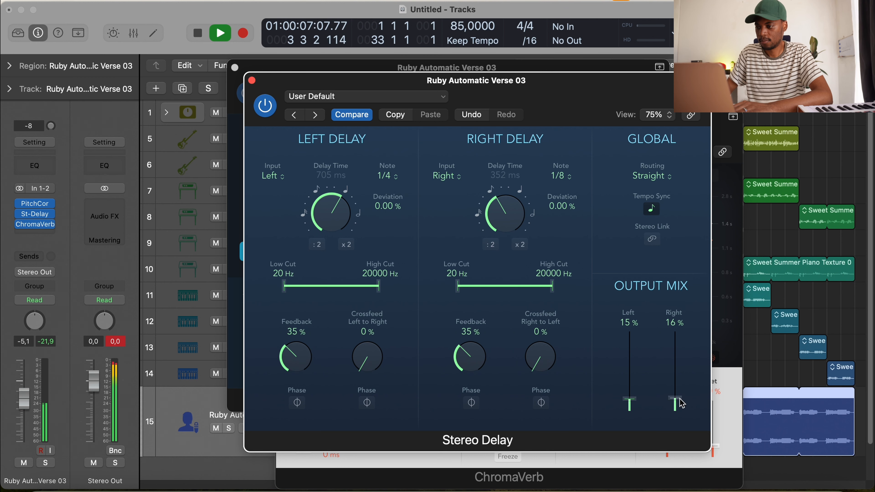
click(252, 80)
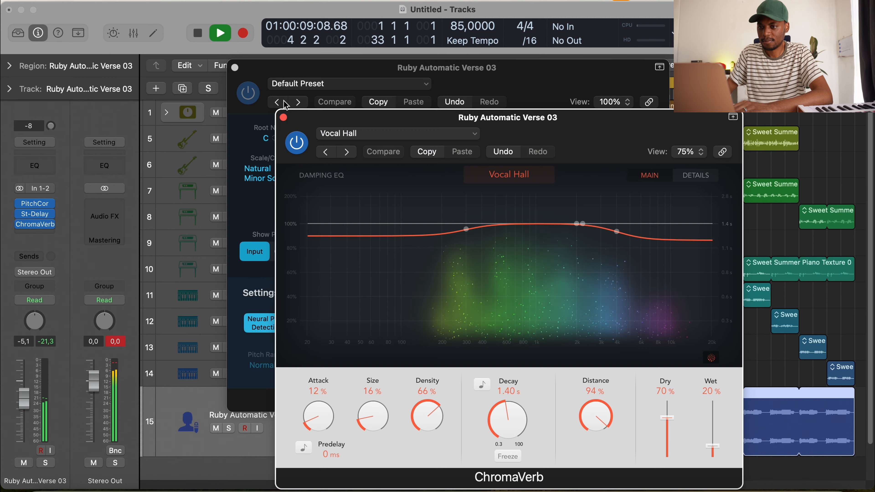
click(285, 117)
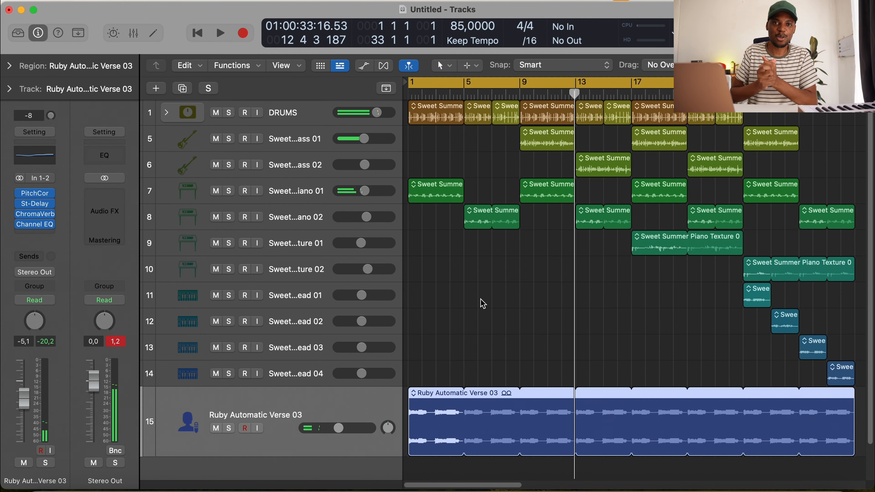